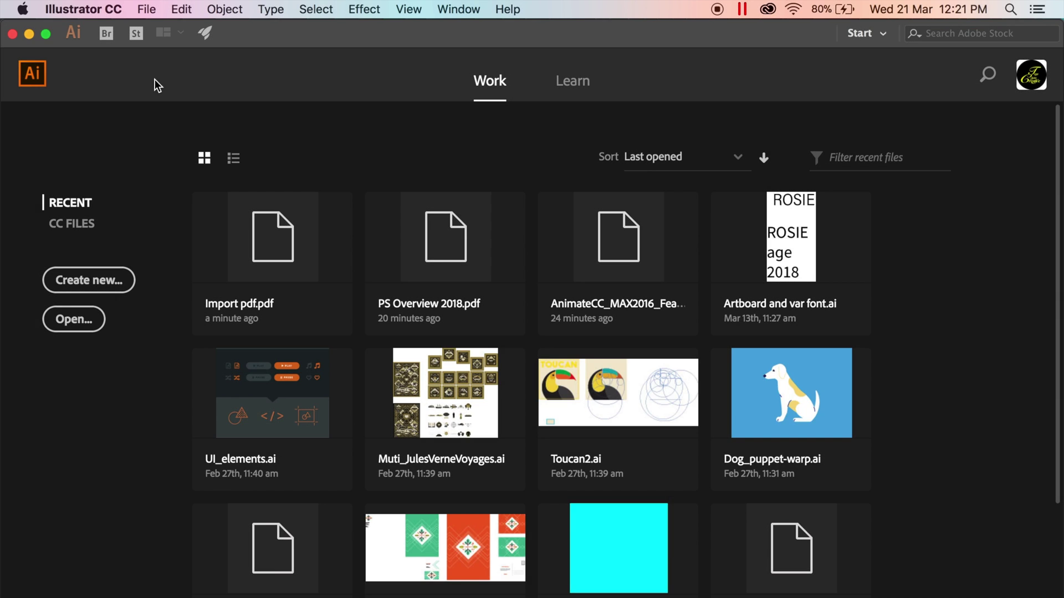
Open Import pdf.pdf from the file browser
left_click(158, 10)
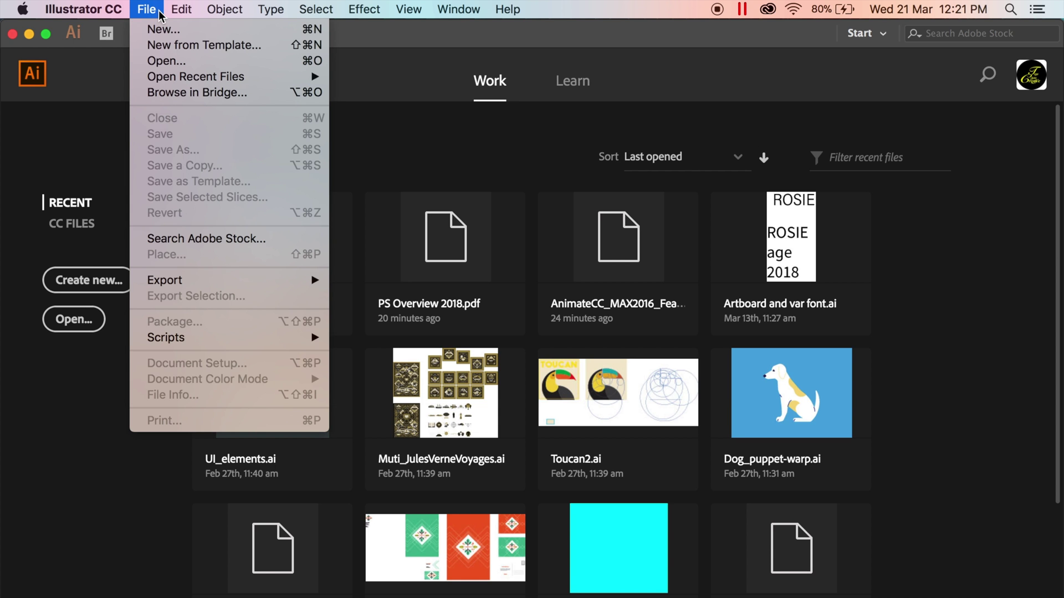
left_click(165, 62)
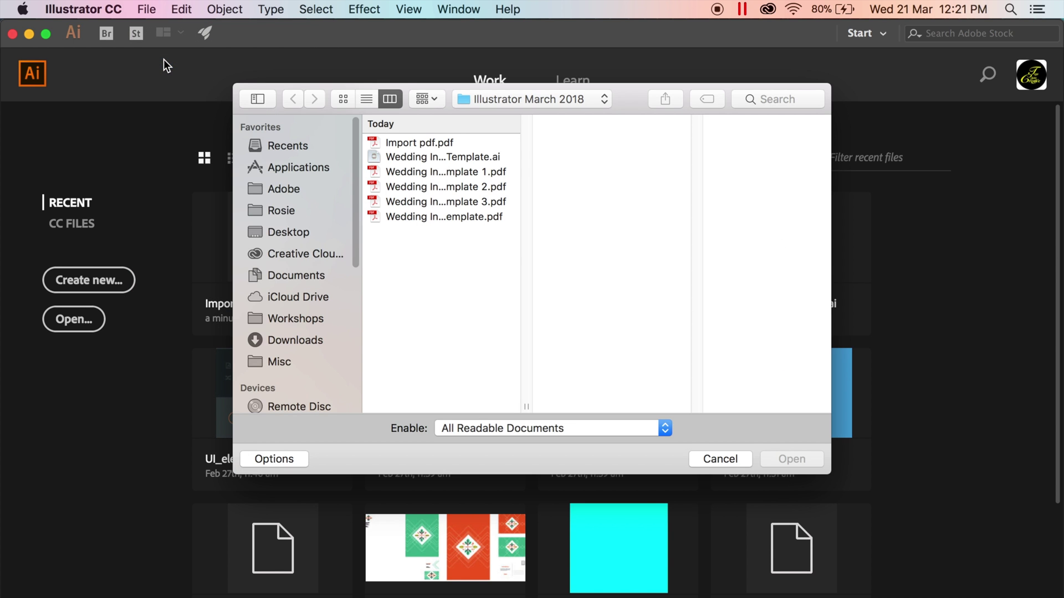
left_click(484, 142)
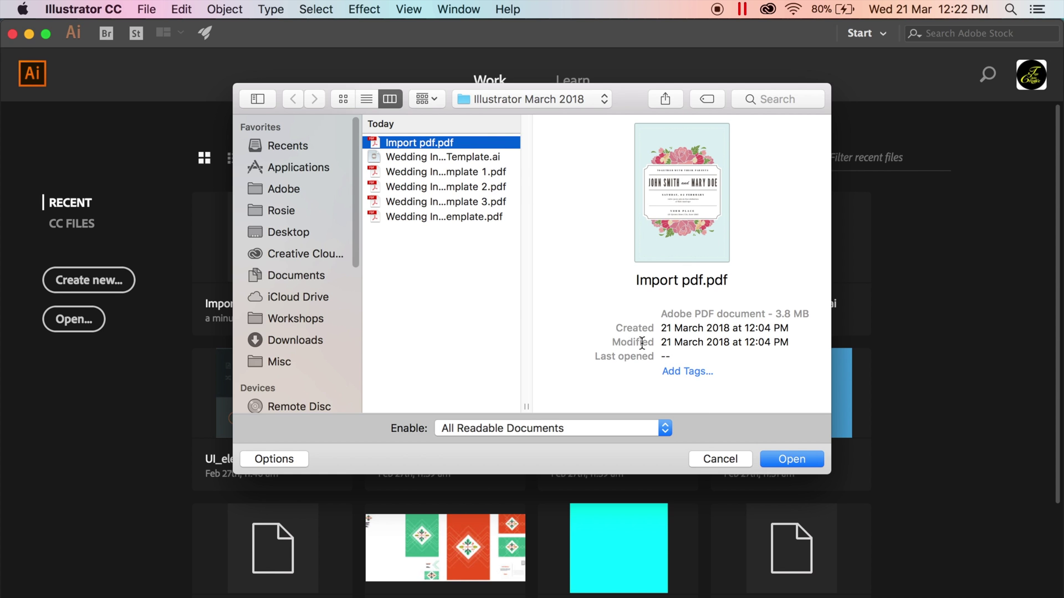
left_click(806, 460)
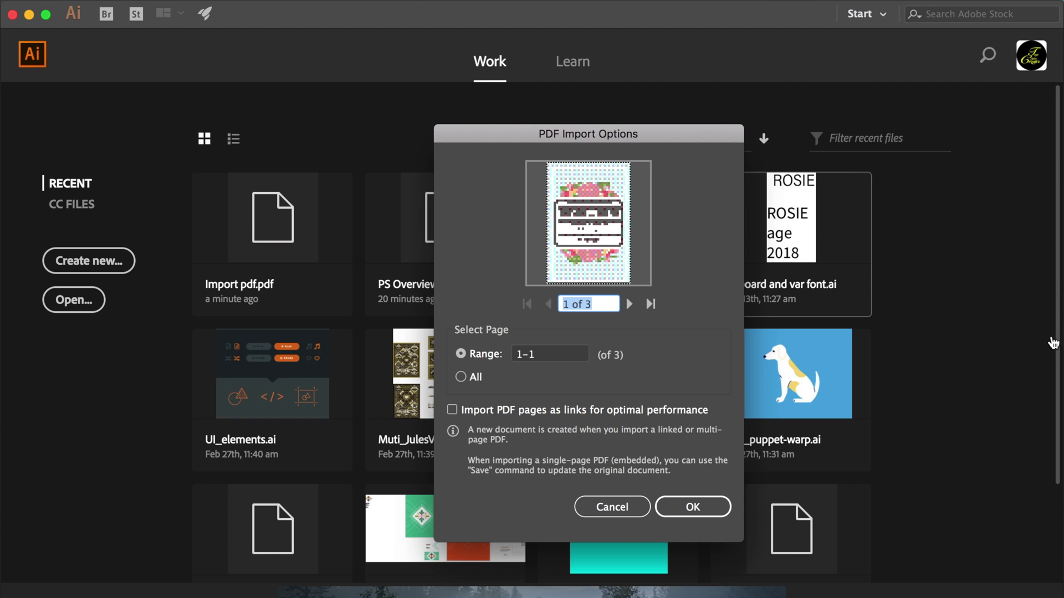
Preview the PDF's three pages and import All pages into a new document
left_click(629, 304)
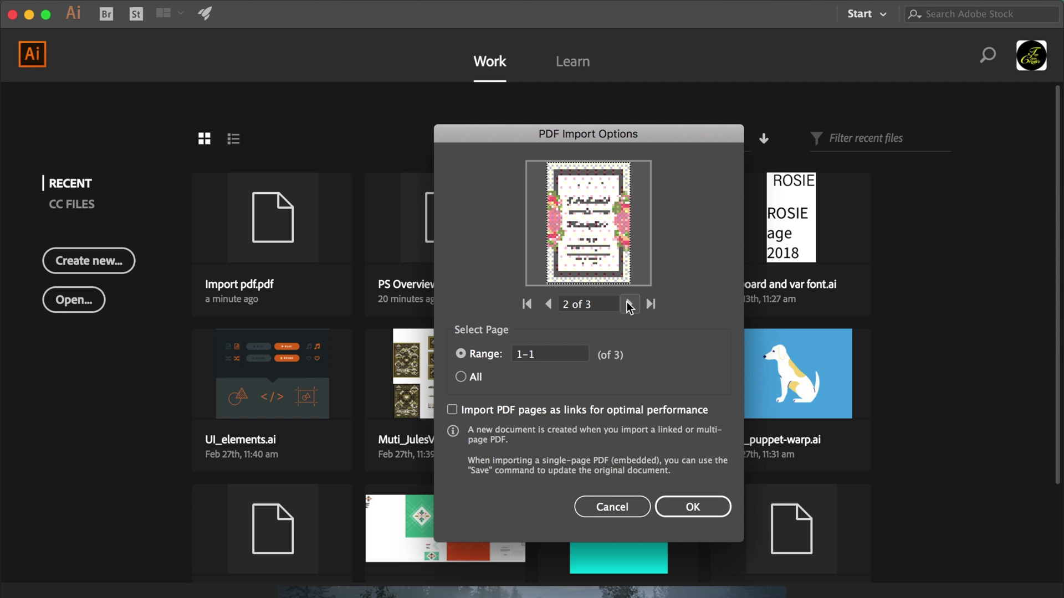
left_click(629, 303)
left_click(548, 305)
left_click(550, 305)
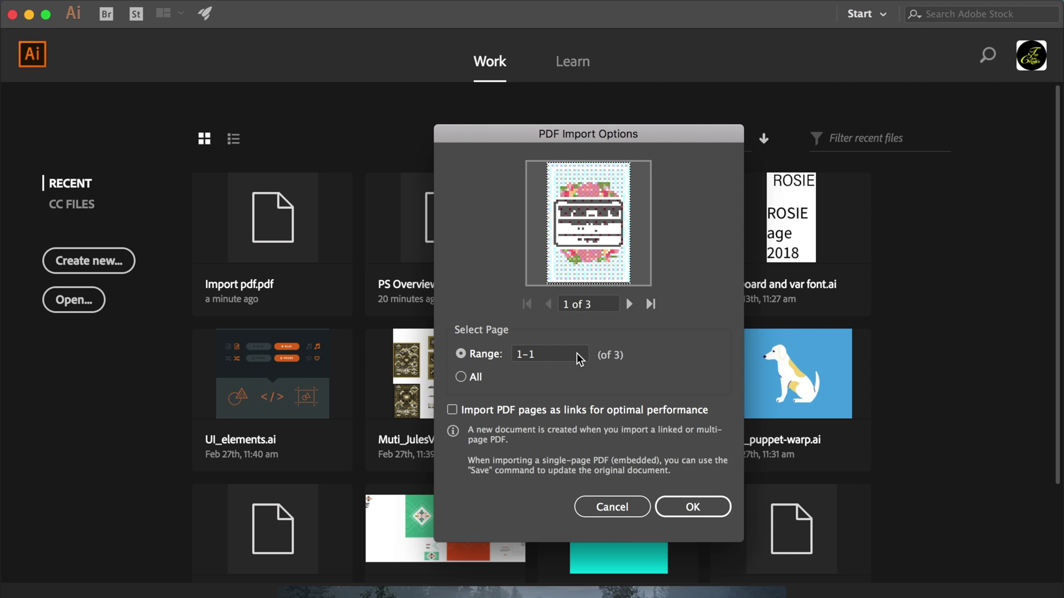
left_click(460, 377)
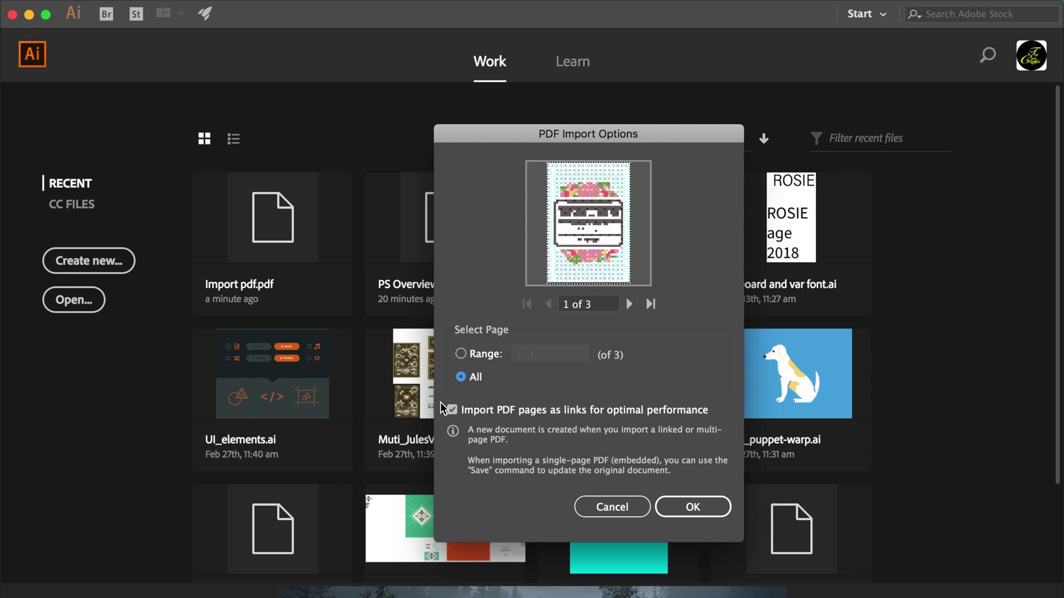
left_click(686, 509)
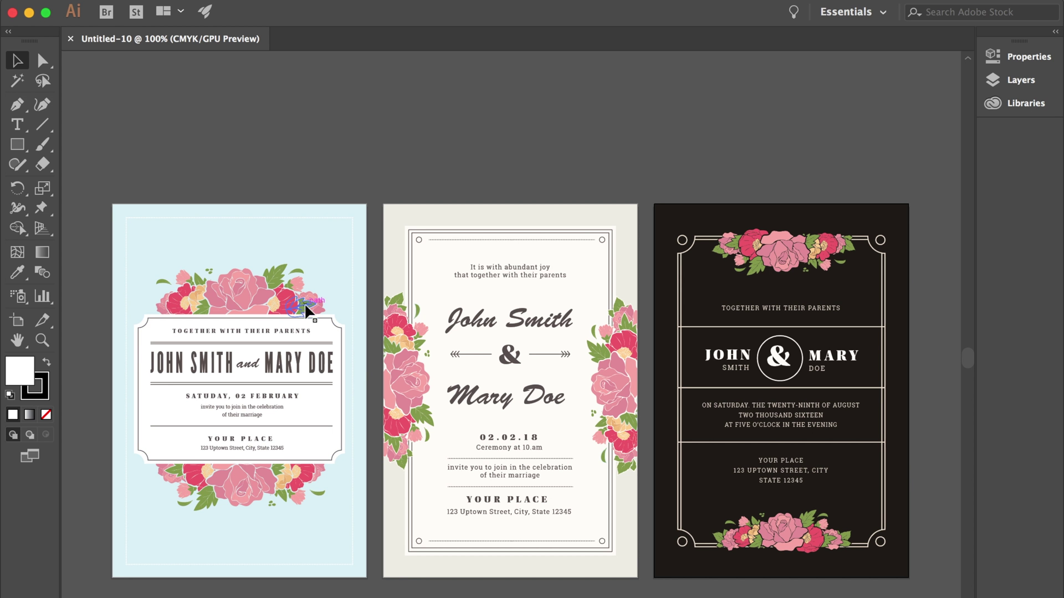
Zoom in on the first invitation and replace JOHN SMITH with Brad Pitt
key("a")
left_click(317, 362)
key("super+equal")
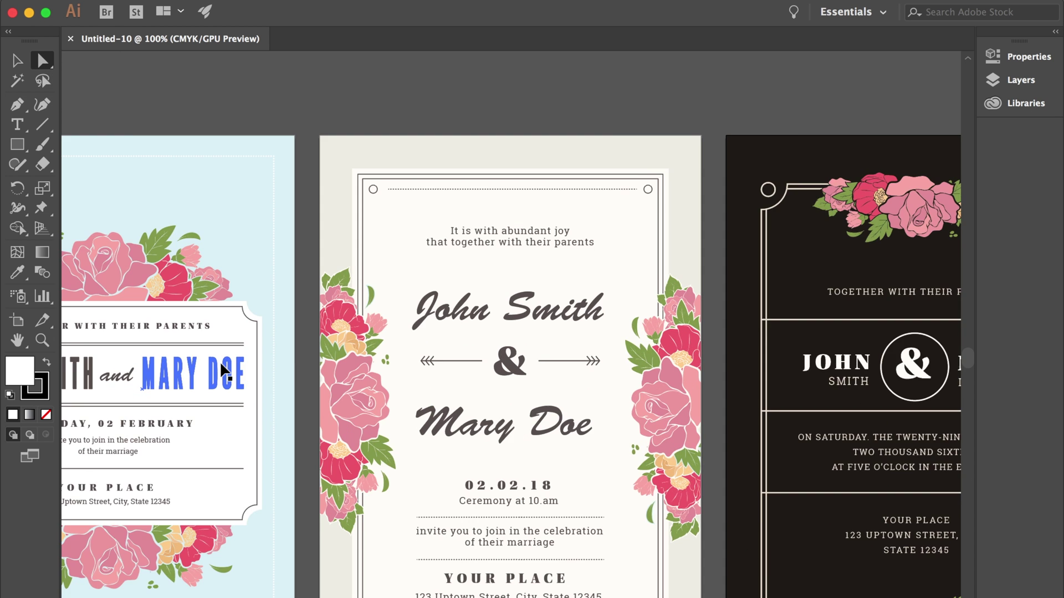
key("super+equal")
key("super+equal")
left_click(258, 328)
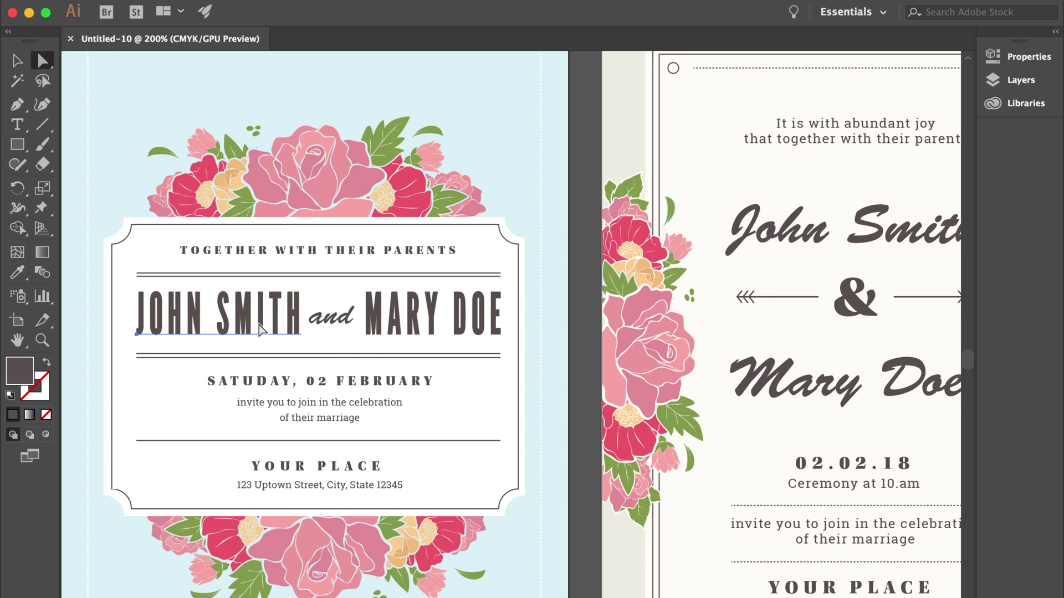
key("t")
triple_click(258, 328)
type("Brad")
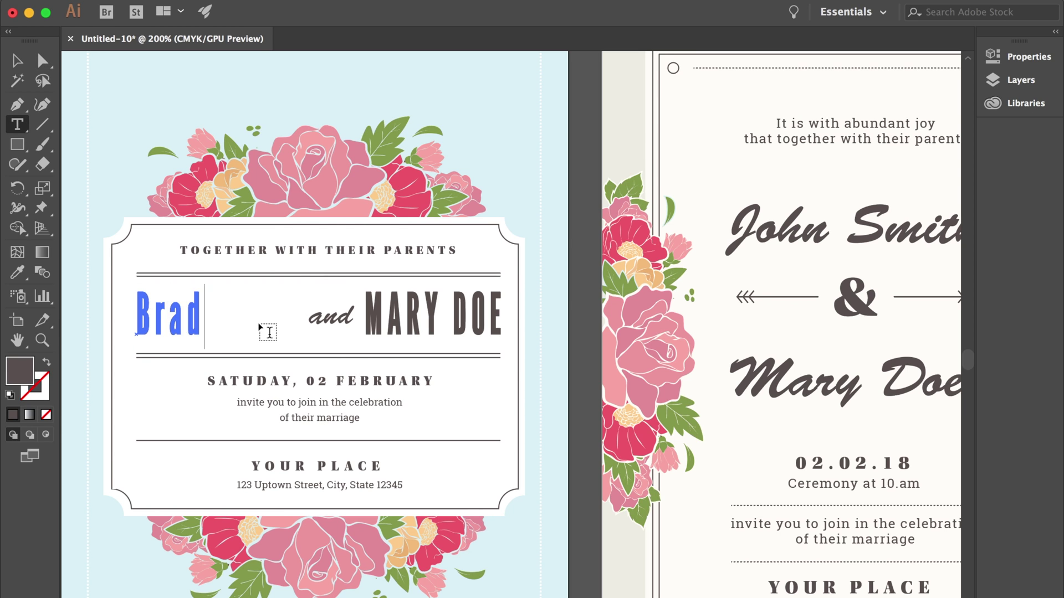
key("BackSpace")
type("d Pitt")
Replace the bride's name MARY DOE with Rosie Sue
left_click(380, 314)
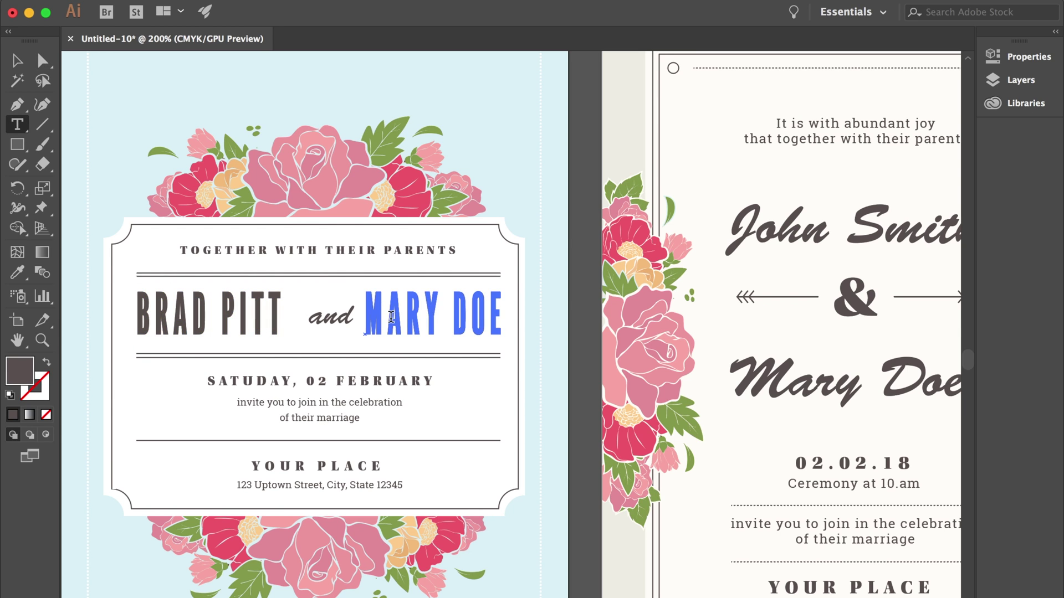
triple_click(380, 314)
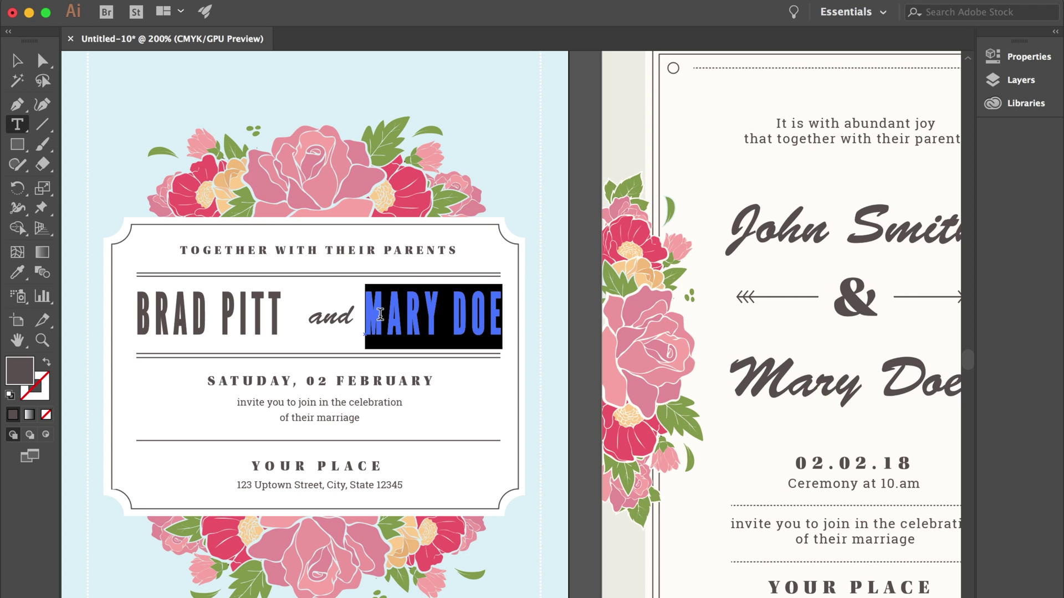
type("Ros")
key("BackSpace")
key("BackSpace")
type("osie")
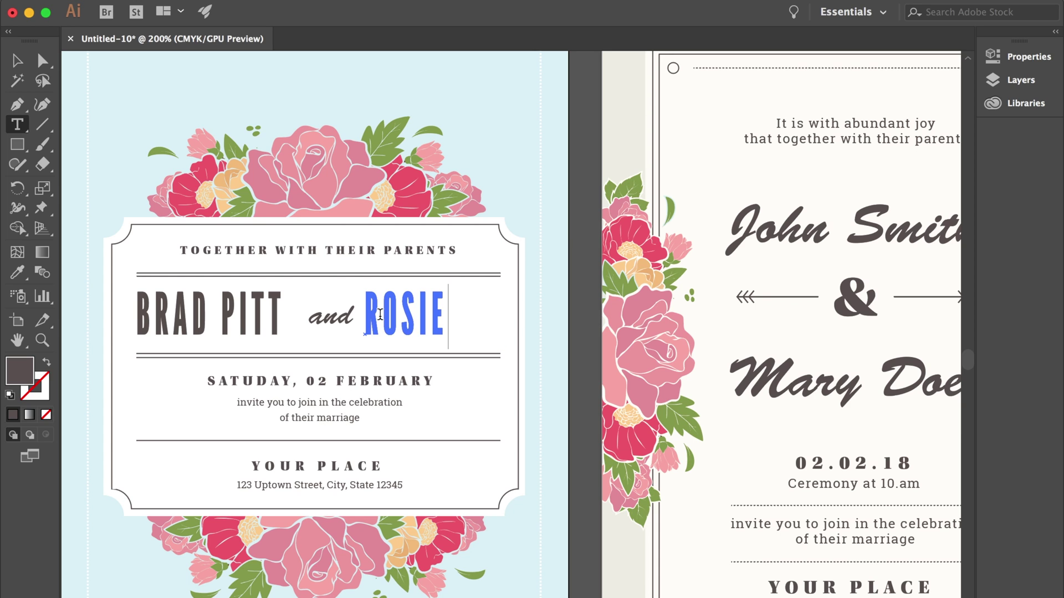
type(" Sue")
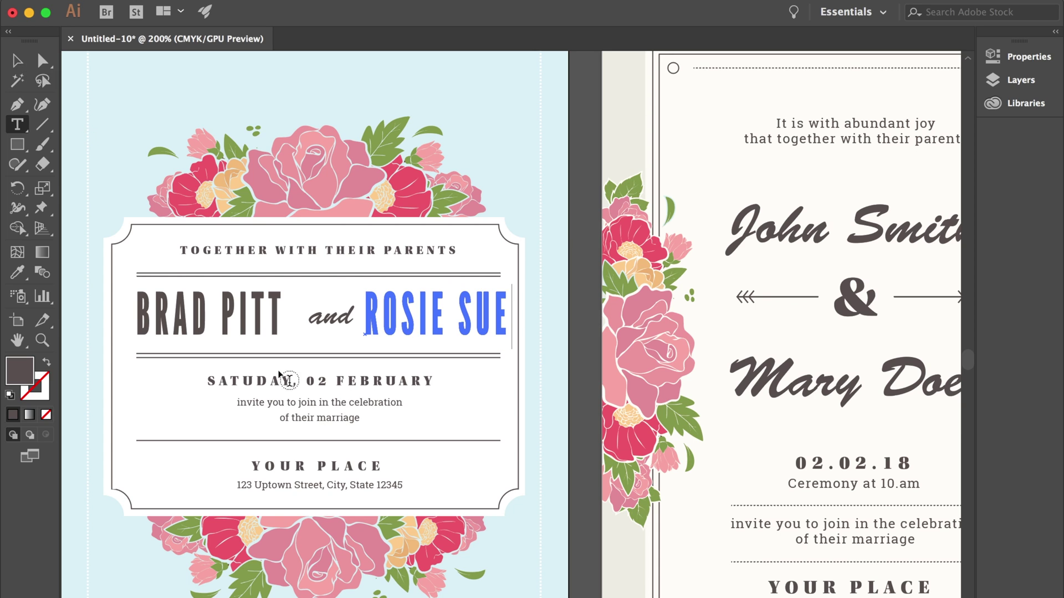
key("Escape")
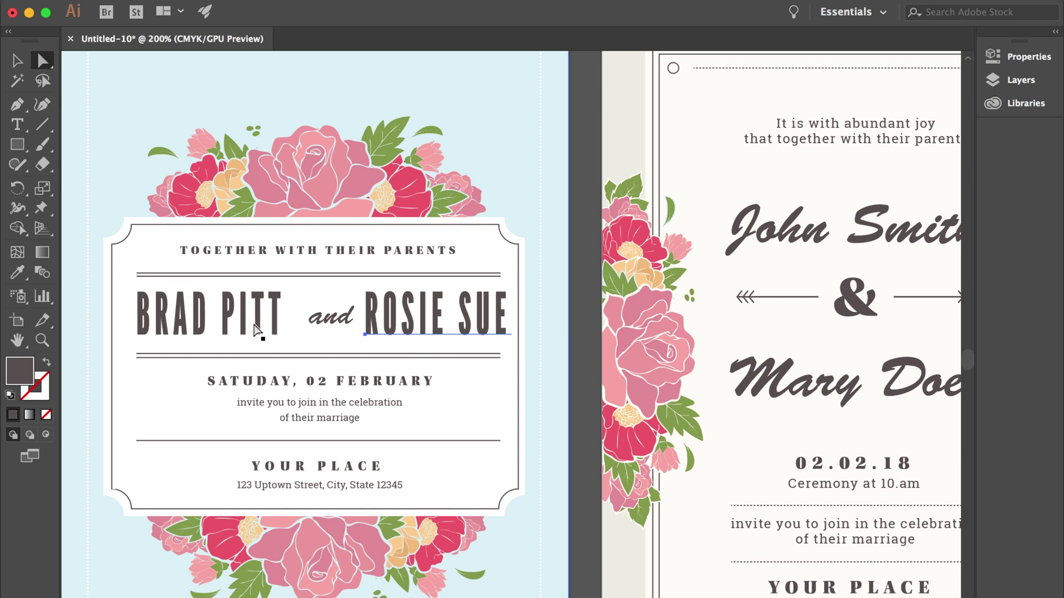
Change the date line from SATURDAY, 02 FEBRUARY to SUNDAY, 30 APRIL
key("t")
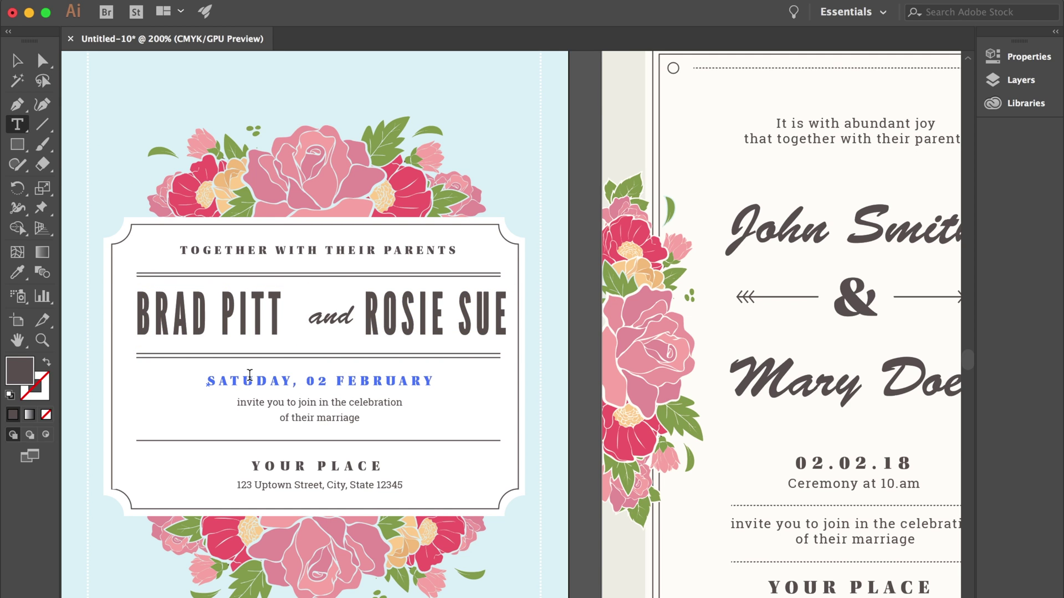
key("BackSpace")
key("BackSpace")
key("BackSpace")
key("BackSpace")
key("BackSpace")
key("Delete")
type("UNDAY")
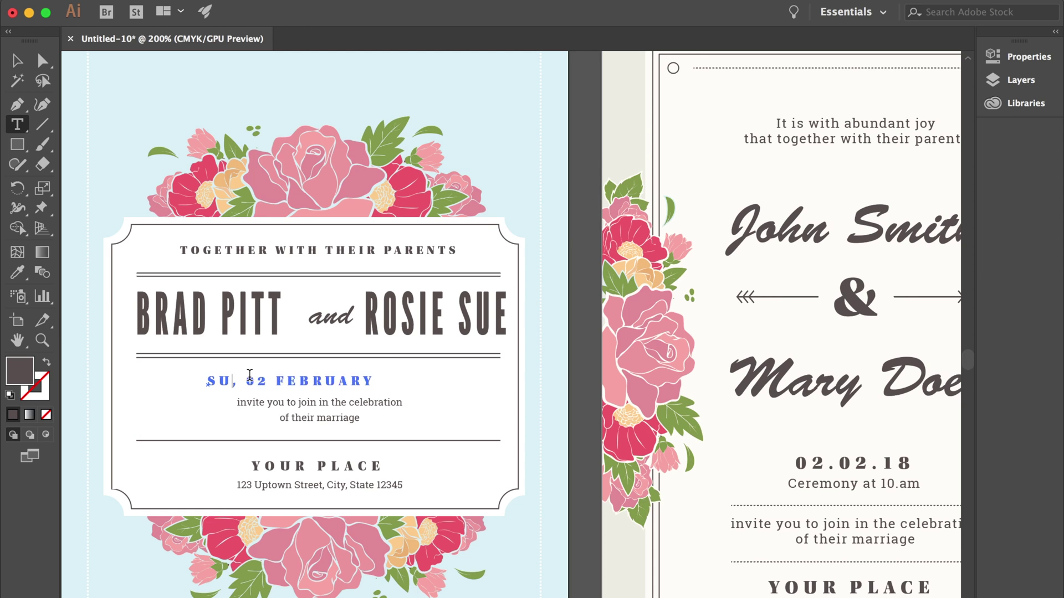
key("BackSpace")
key("BackSpace")
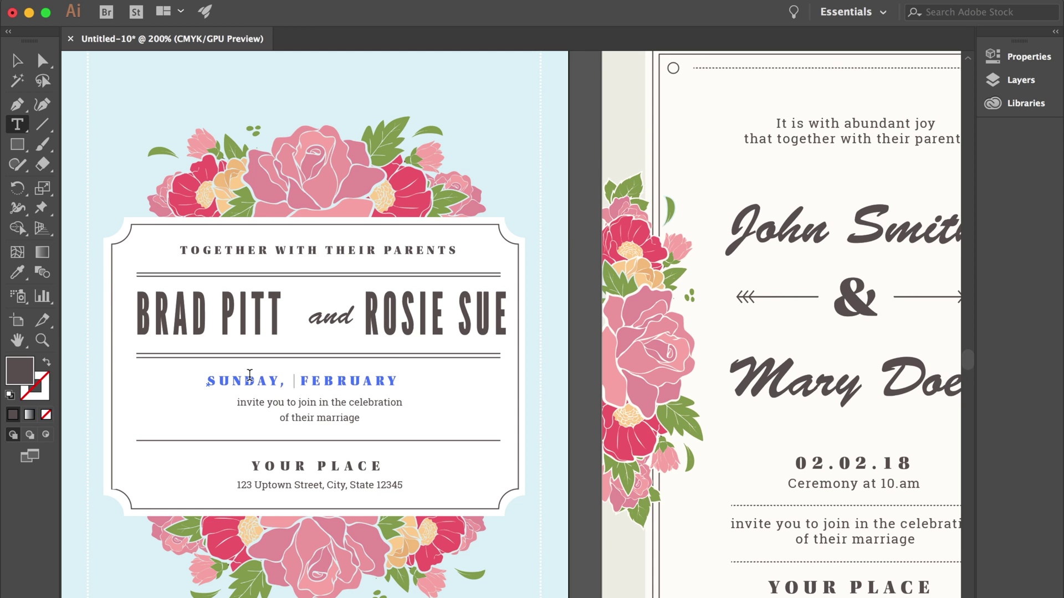
type("30")
key("Right")
key("BackSpace")
key("BackSpace")
key("BackSpace")
key("BackSpace")
key("BackSpace")
key("BackSpace")
key("BackSpace")
key("BackSpace")
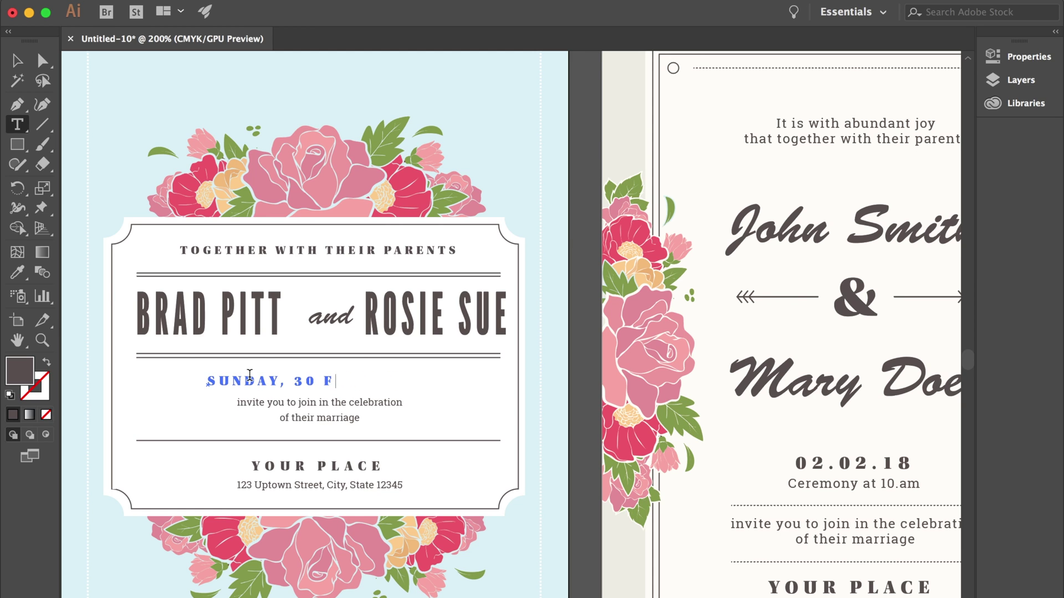
type("APRIL")
Change the dark card's groom from JOHN SMITH to BRAD PITT
scroll(320, 420, "down", 1)
scroll(321, 420, "right", 10)
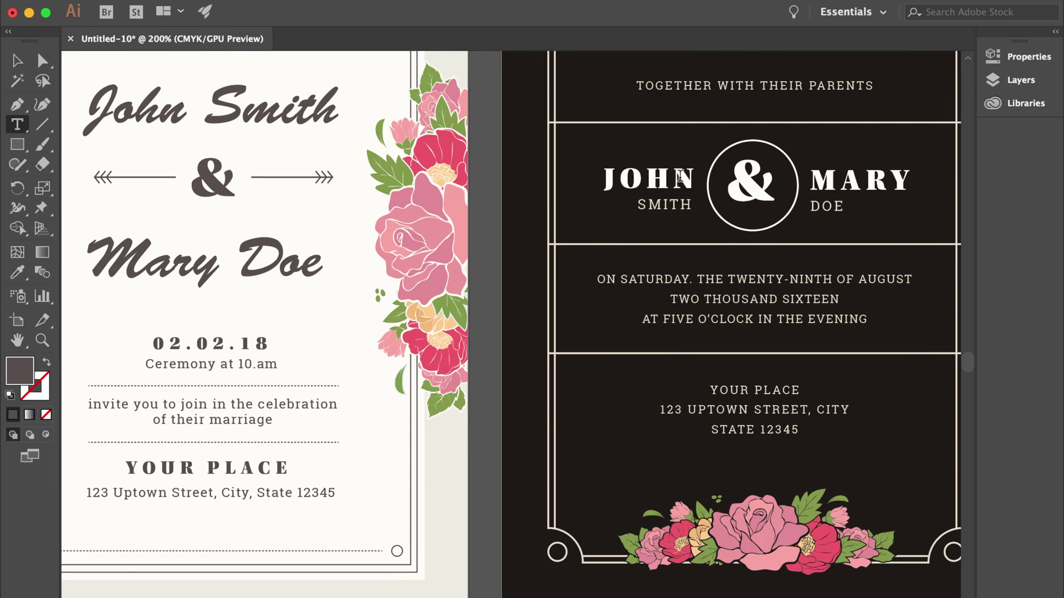
left_click(681, 177)
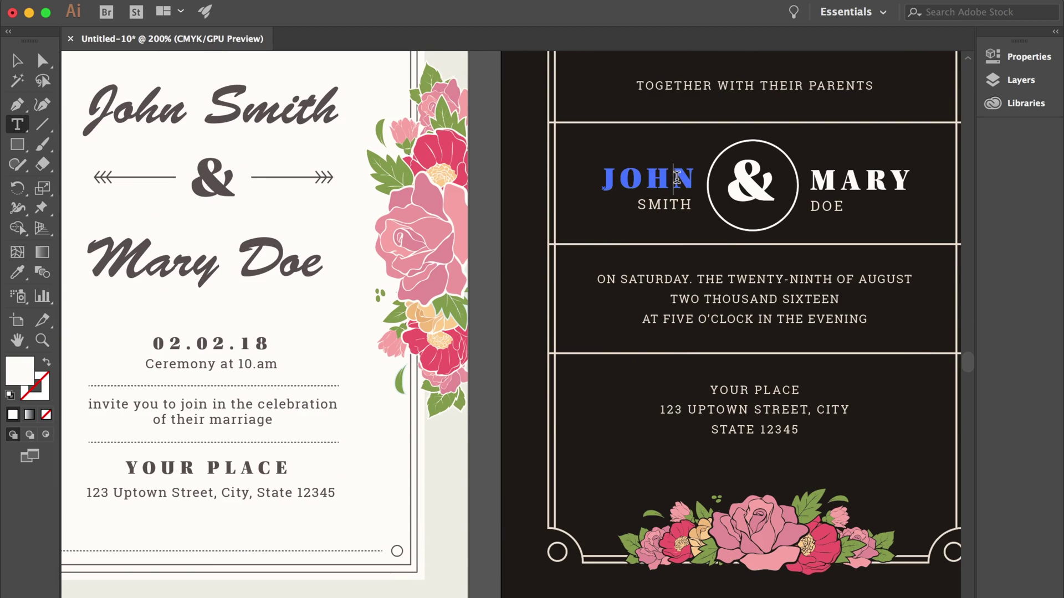
double_click(681, 176)
type("BRAD")
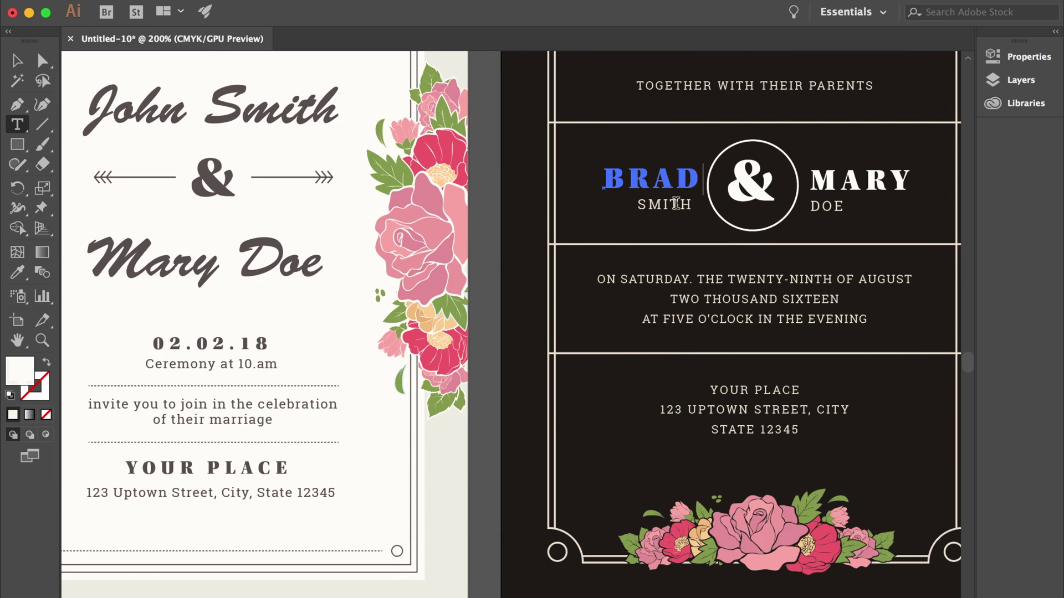
left_click(676, 204)
double_click(676, 204)
type("PITT")
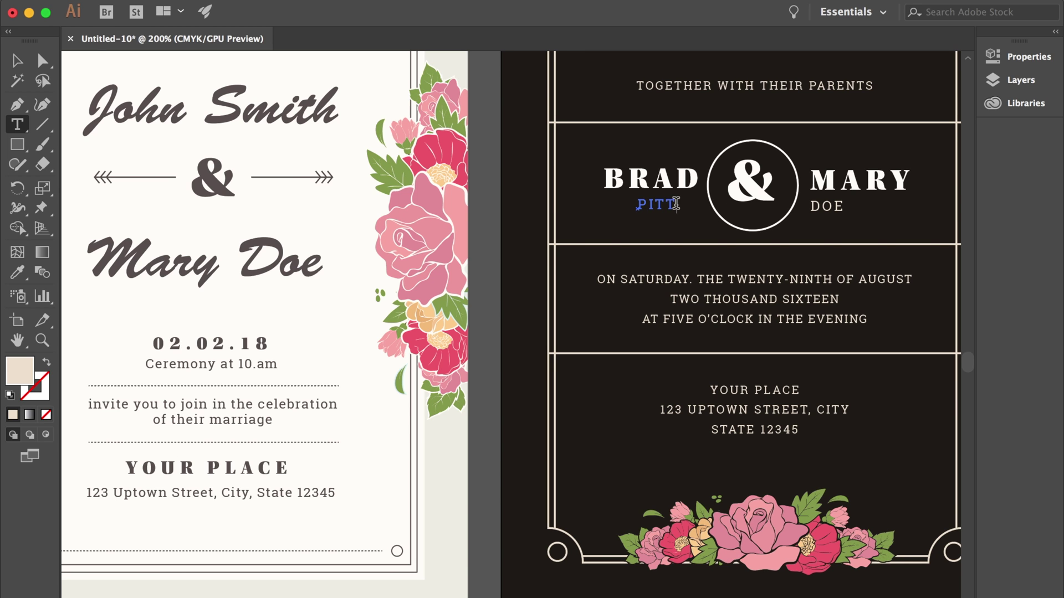
key("super+minus")
key("super+minus")
With the Artboard tool, name the third artboard 'Dark theme'
scroll(835, 180, "left", 5)
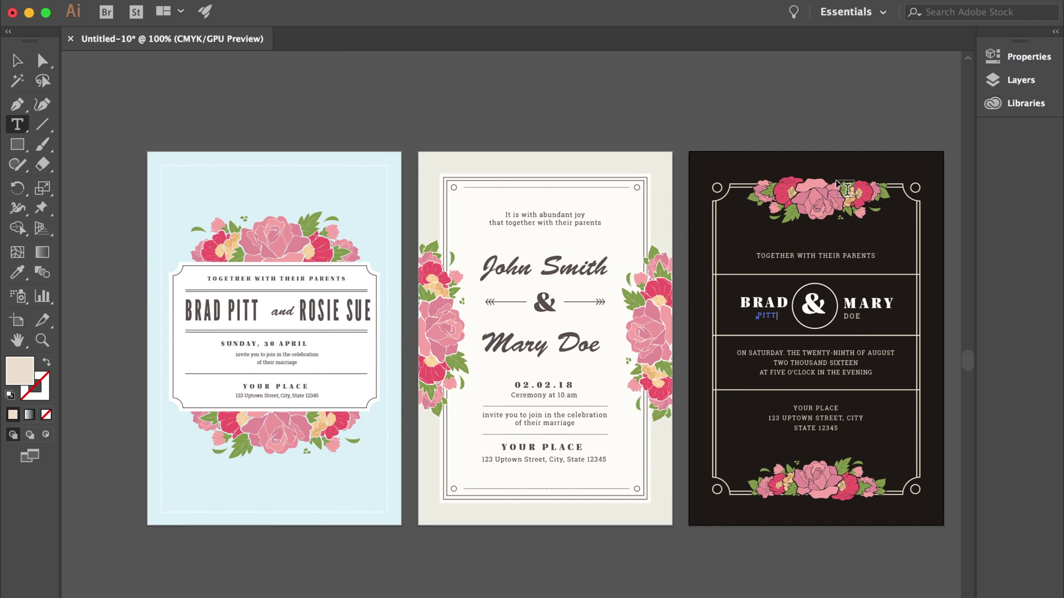
left_click(17, 60)
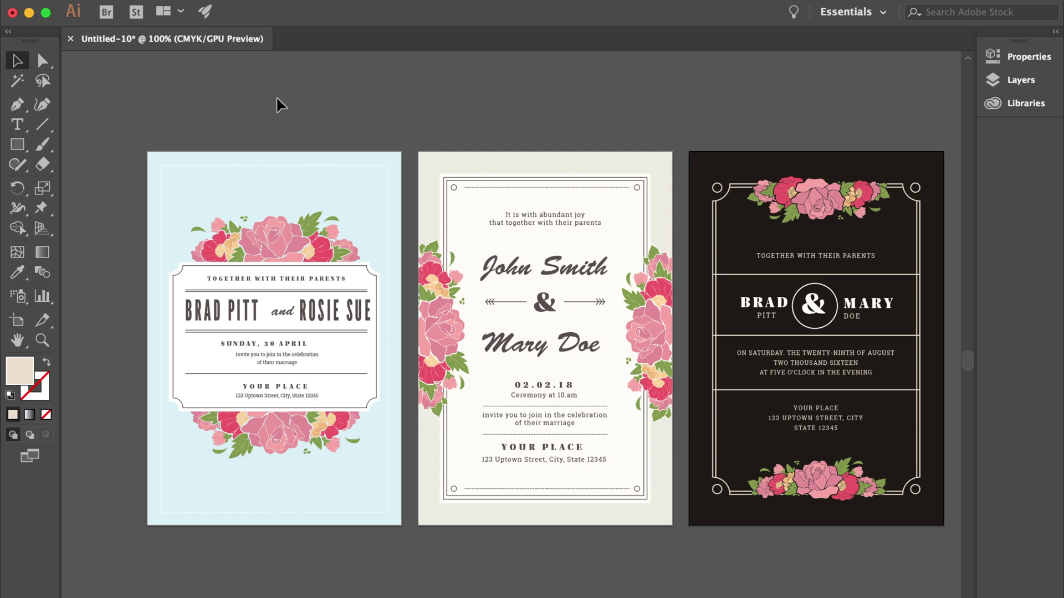
scroll(276, 95, "right", 3)
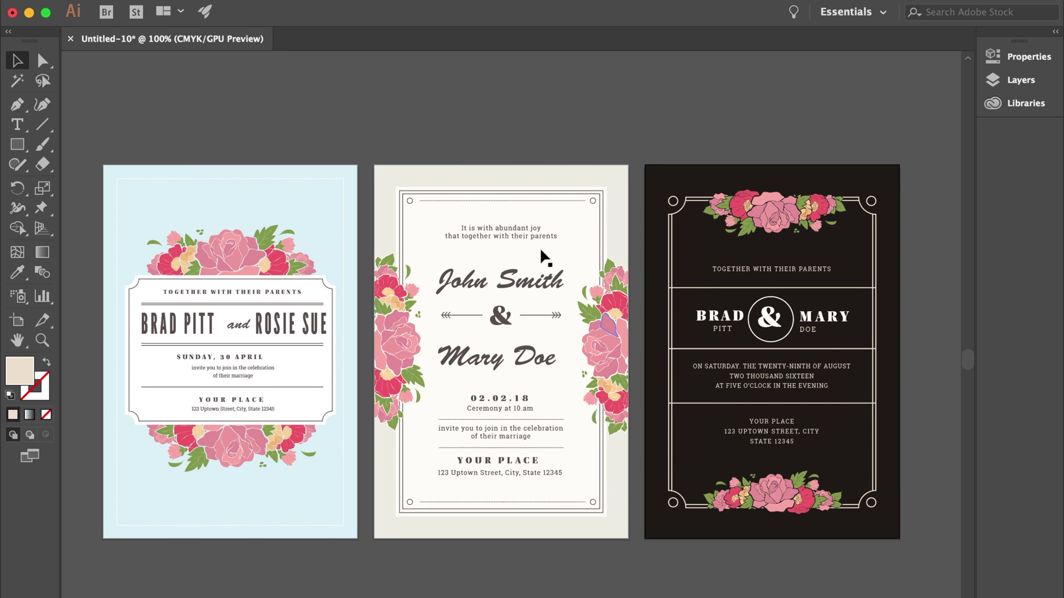
key("shift+o")
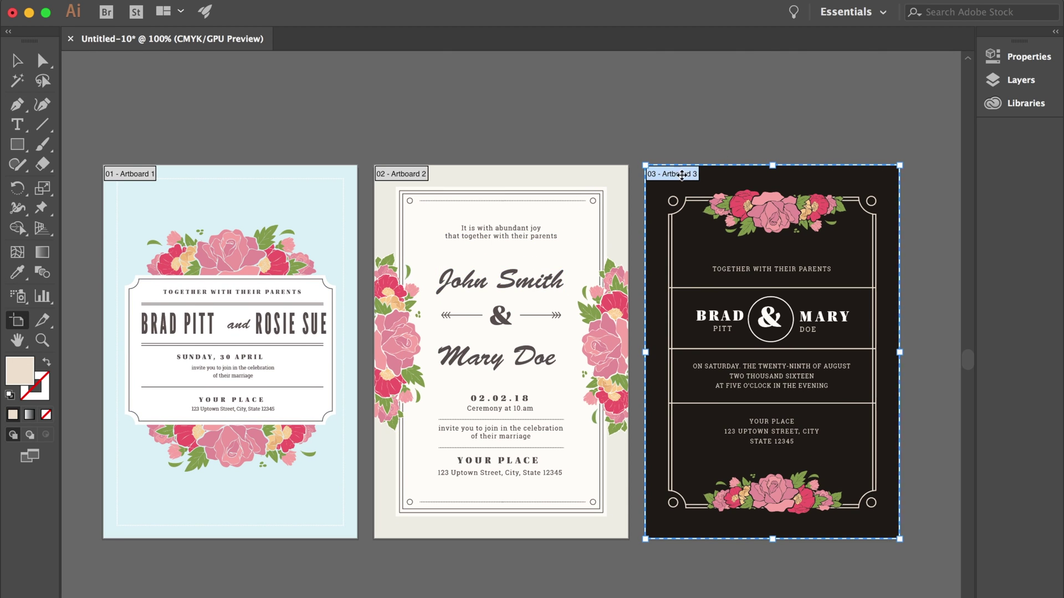
left_click(1032, 59)
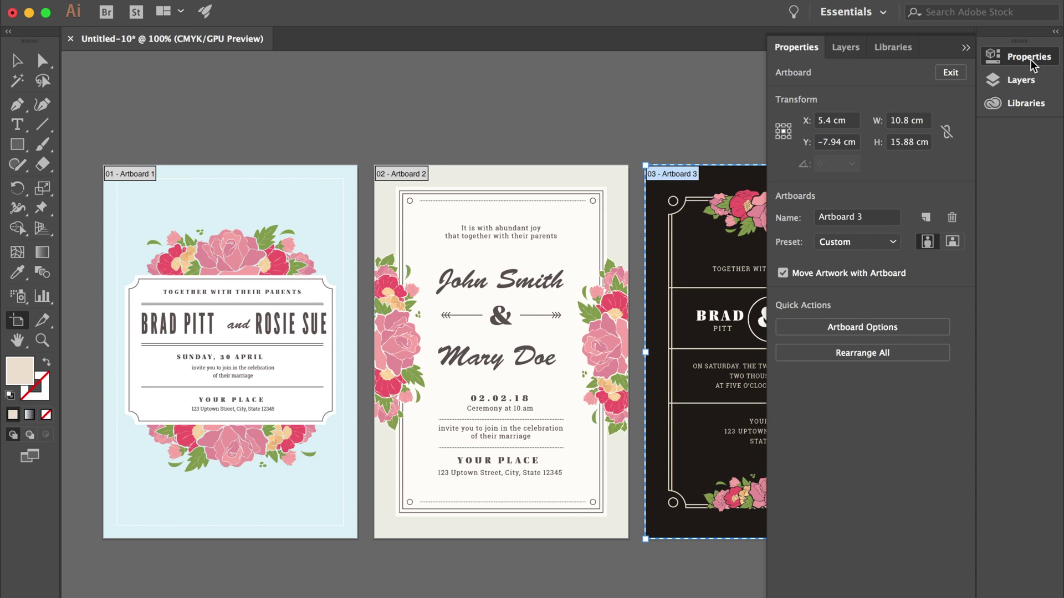
triple_click(877, 217)
type("Option")
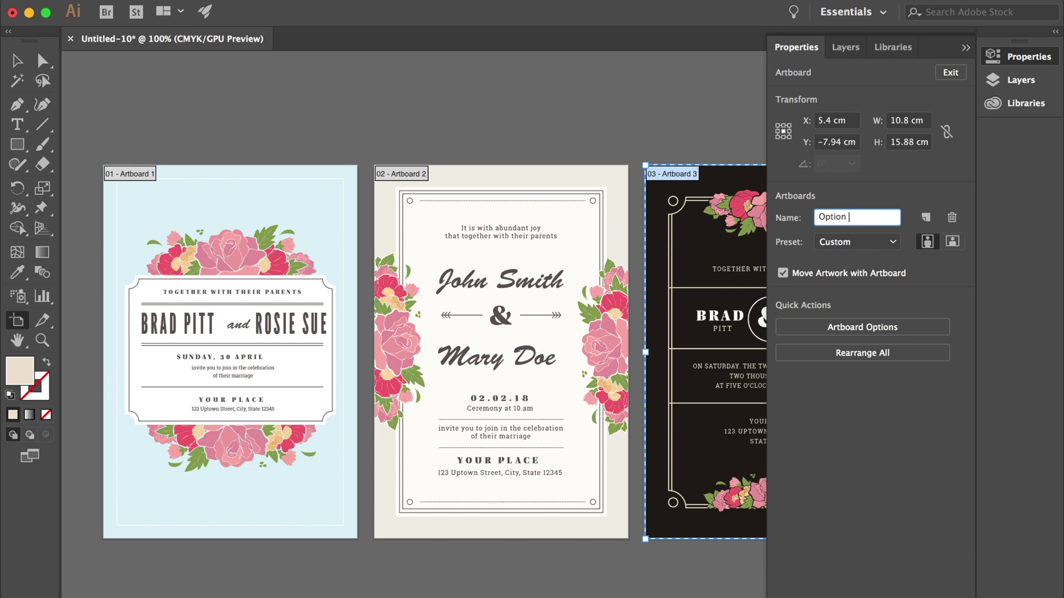
key("super+a")
type("Dark theme")
Name the middle artboard 'beige' and the first artboard 'blue theme'
left_click(542, 213)
left_click(881, 217)
key("super+a")
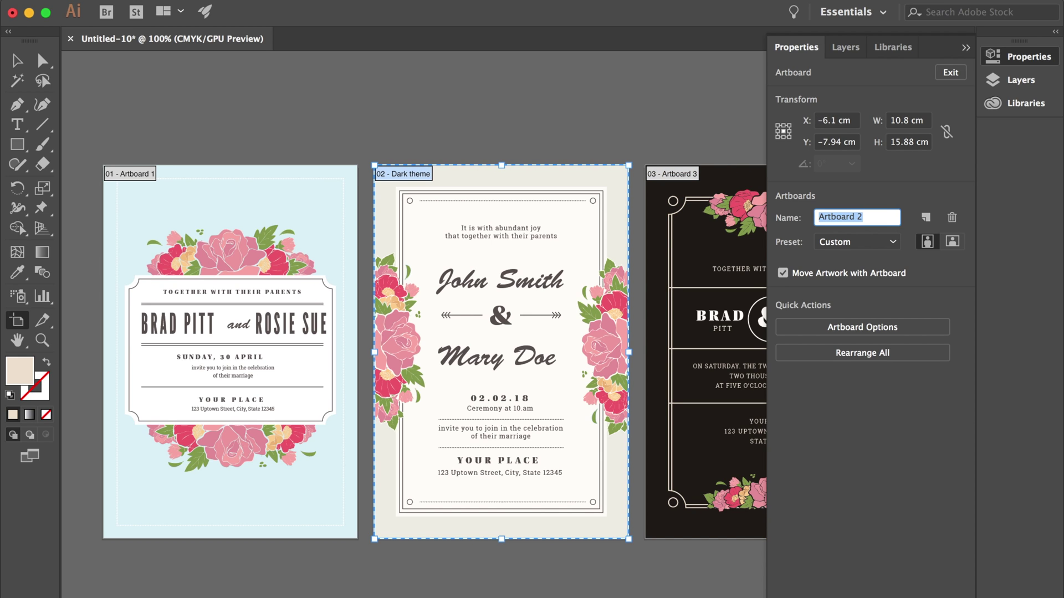
type("beige")
left_click(187, 275)
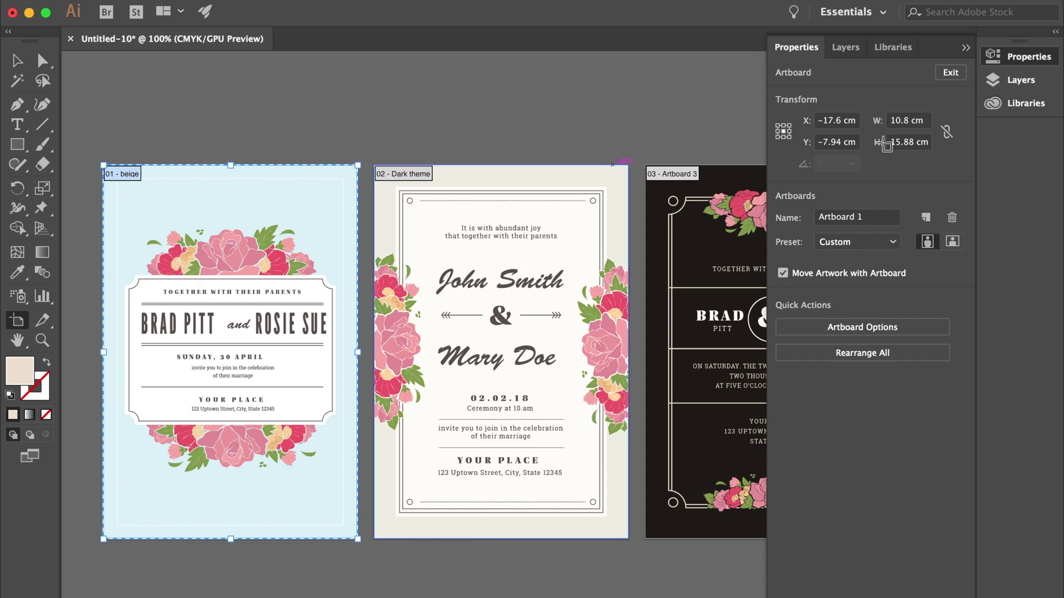
left_click(860, 219)
key("super+a")
type("blue theme")
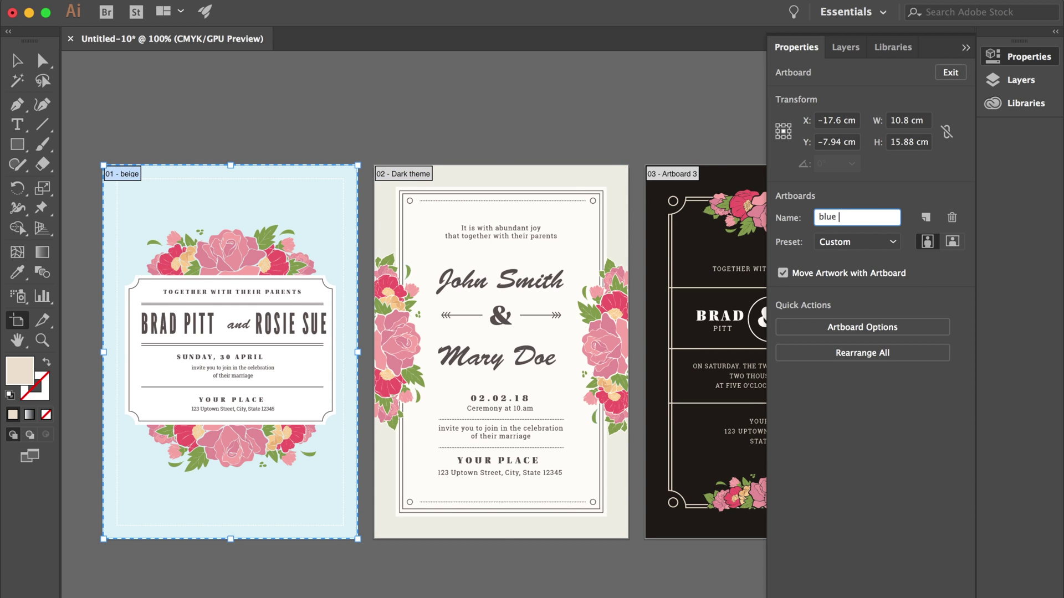
Rename the third artboard 'dark theme' and hide the toolbars and panels
left_click(487, 219)
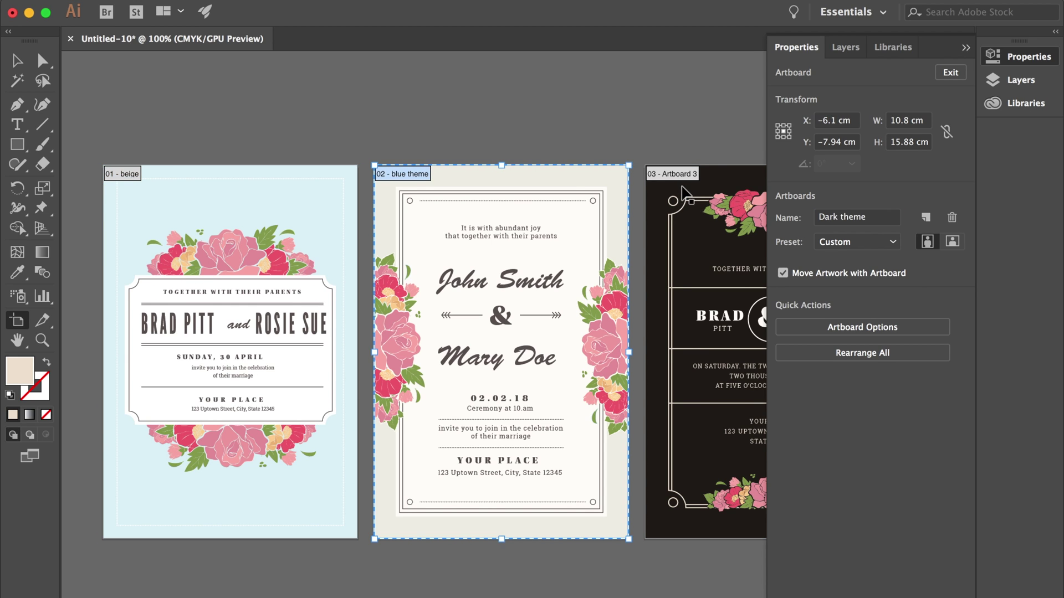
left_click(687, 191)
left_click(881, 221)
key("super+a")
type("dark theme")
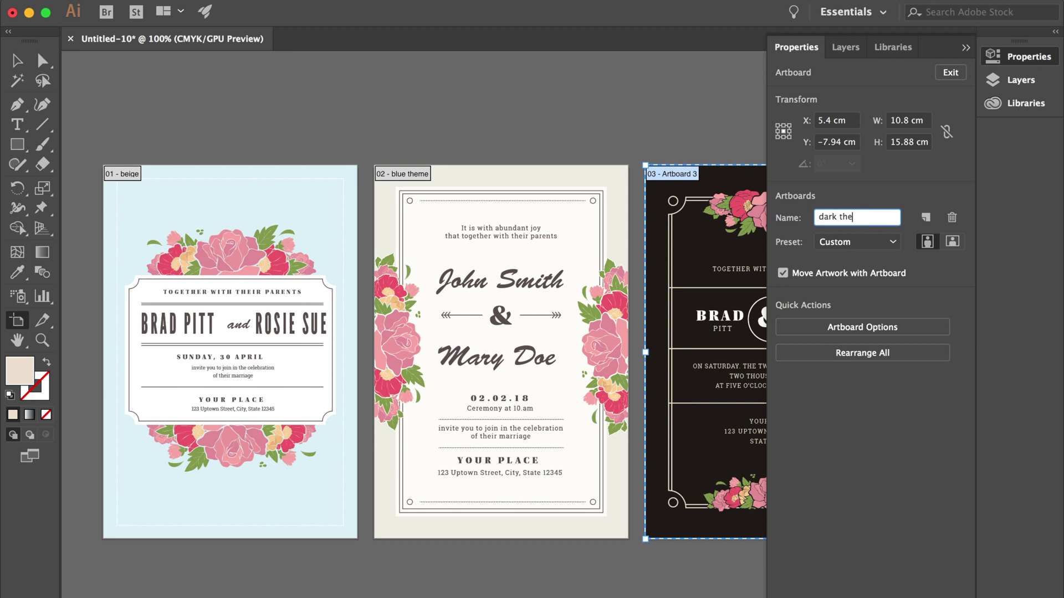
key("Return")
key("Tab")
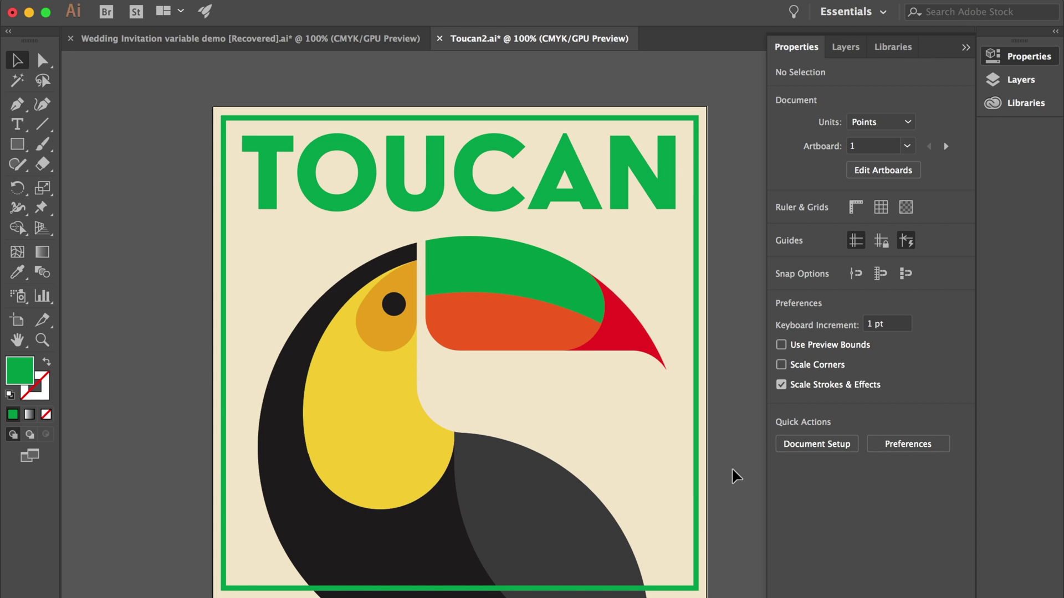
Select the green border, TOUCAN title and yellow face on Toucan2.ai, then deselect
left_click(696, 444)
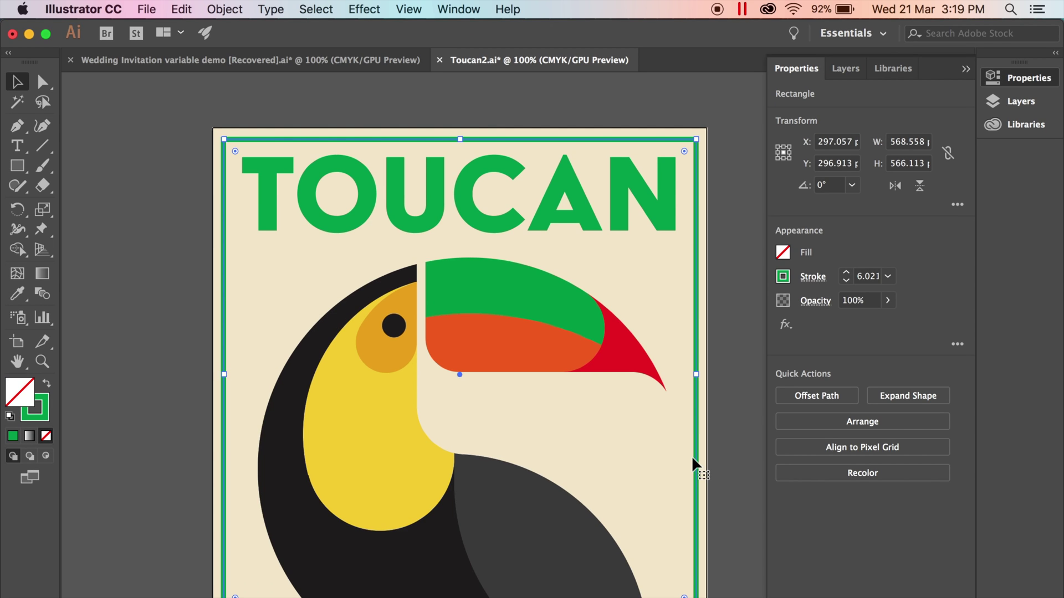
left_click(630, 181)
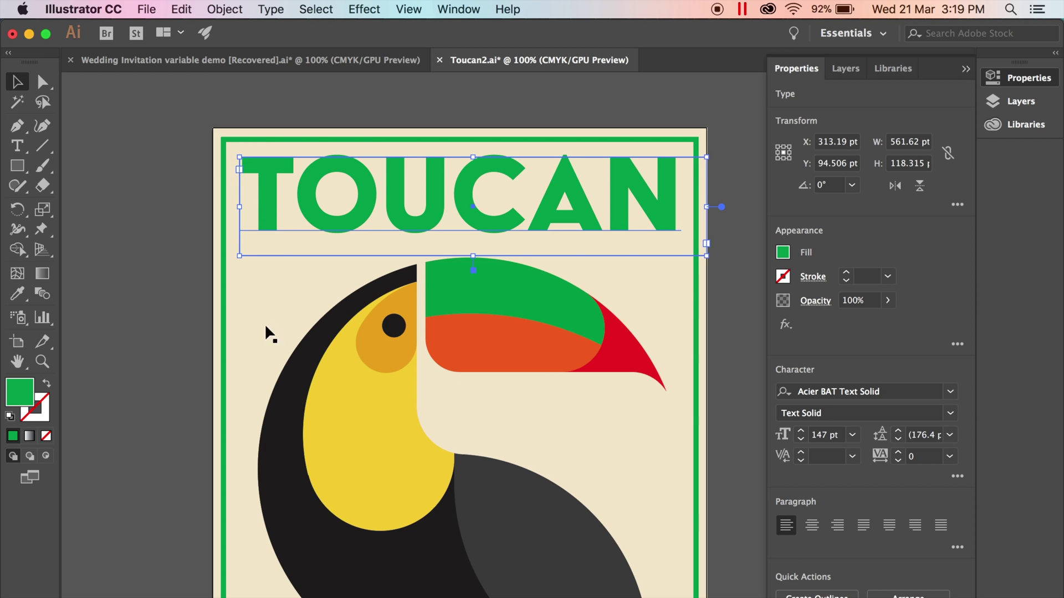
left_click(312, 429)
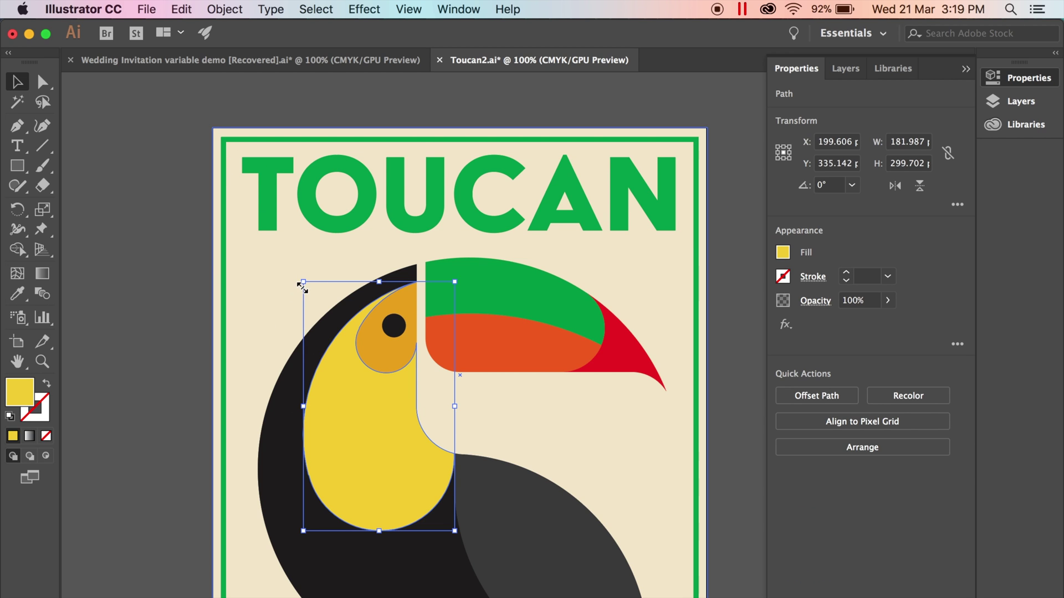
left_click(743, 482)
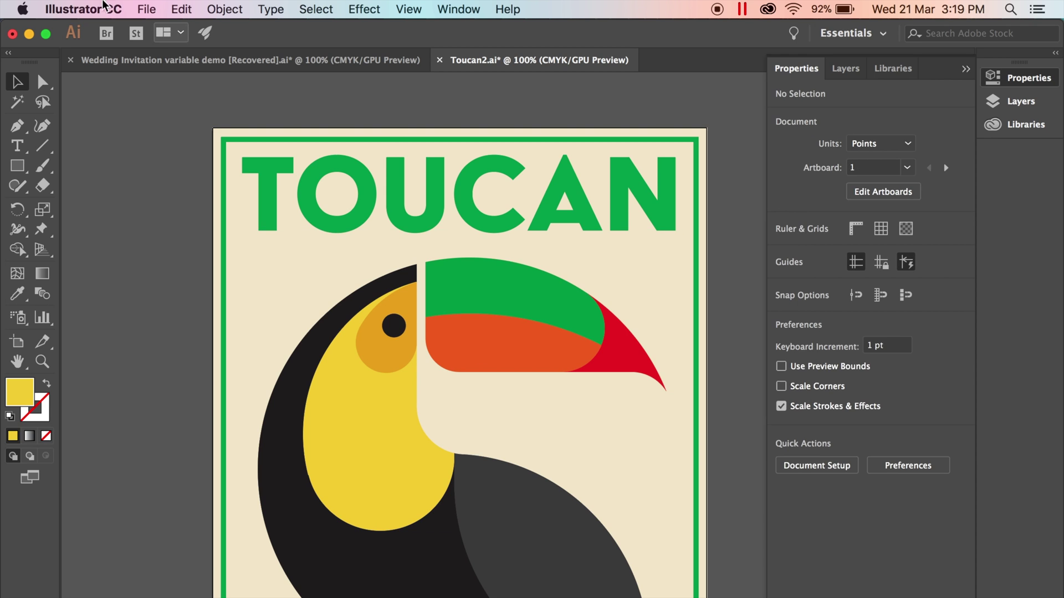
Set the anchor, handle and bounding box display size to Max in Selection & Anchor Display
left_click(92, 9)
mouse_move(100, 55)
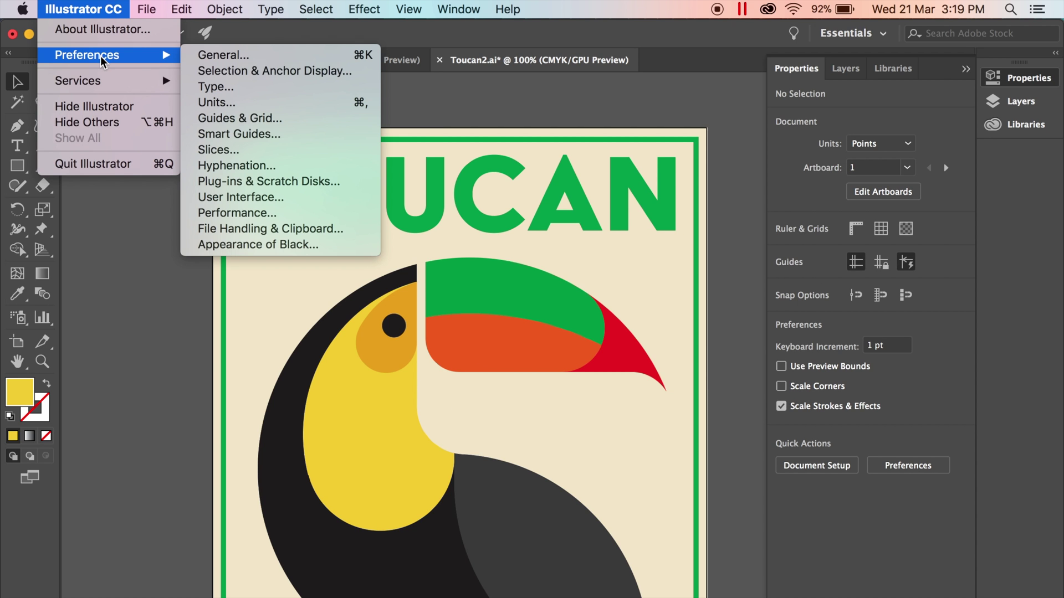
left_click(351, 76)
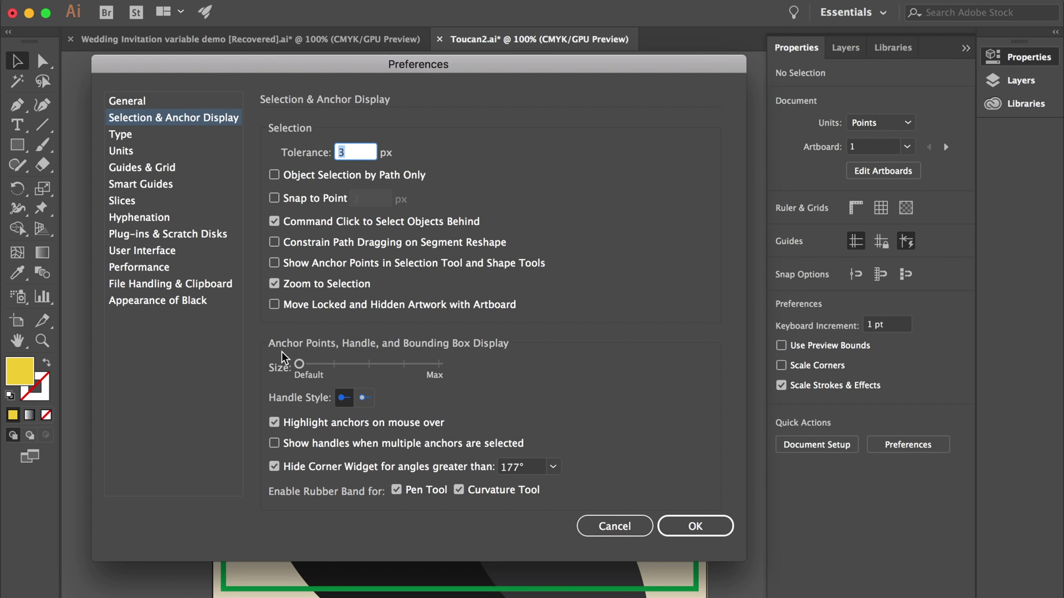
left_click(205, 125)
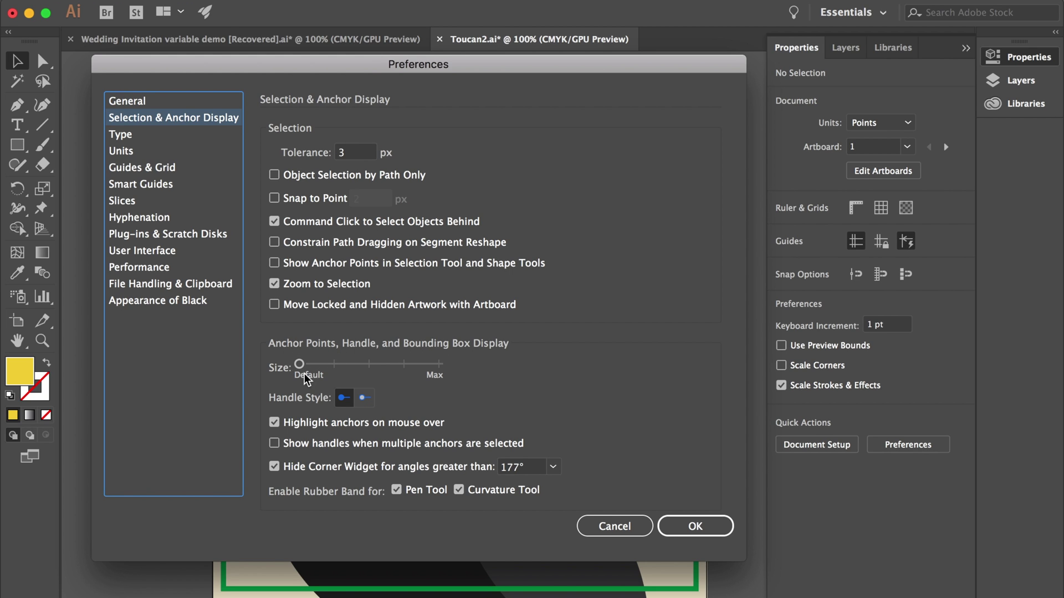
left_click_drag(299, 364, 460, 375)
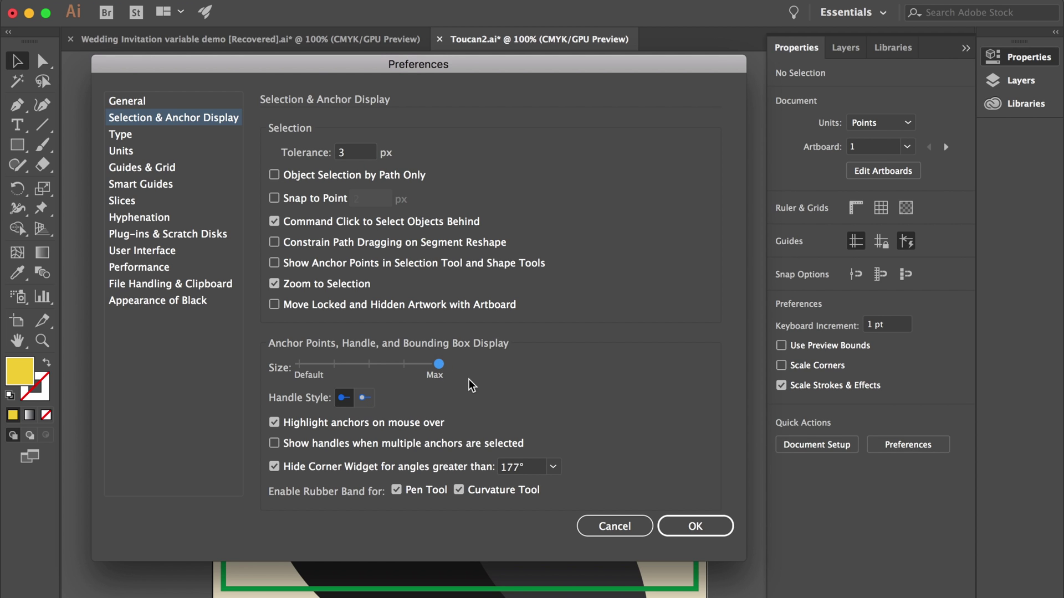
left_click(713, 528)
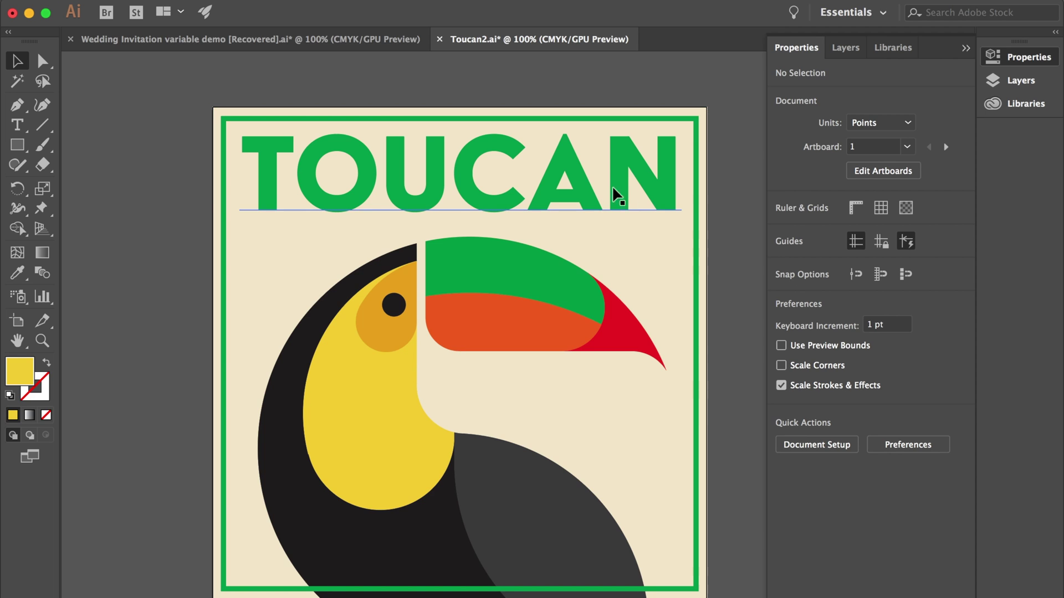
Select the title, border, beak parts, cheek and body to check the enlarged handles, then deselect
left_click(587, 197)
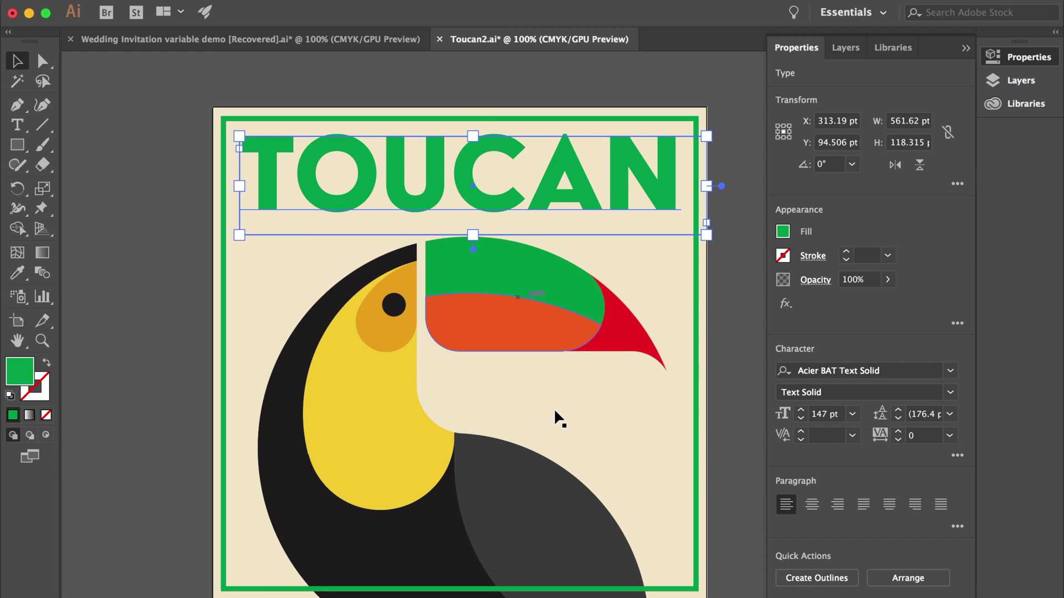
left_click(697, 325)
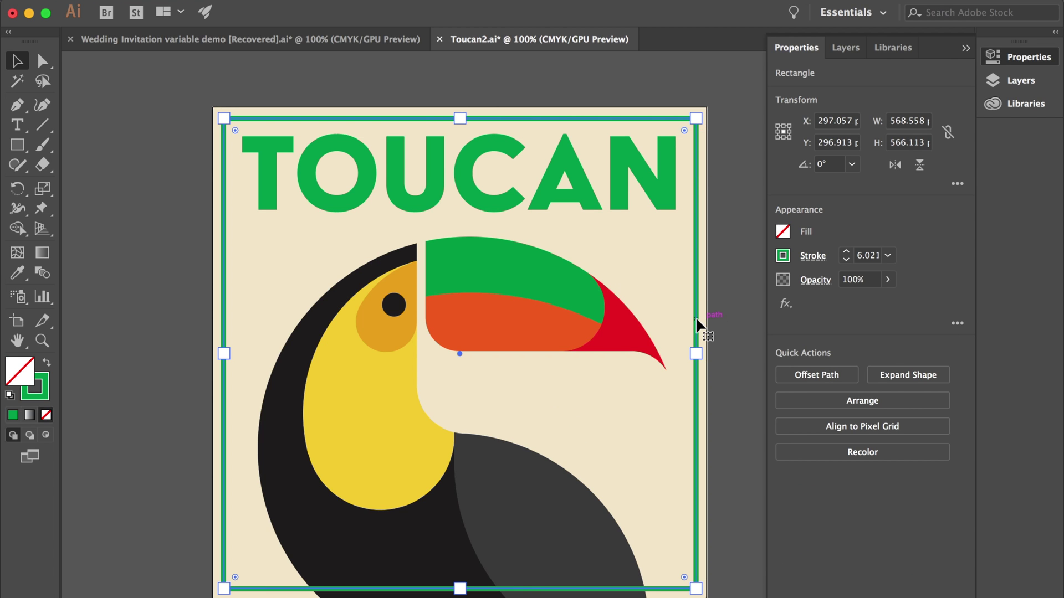
left_click(467, 274)
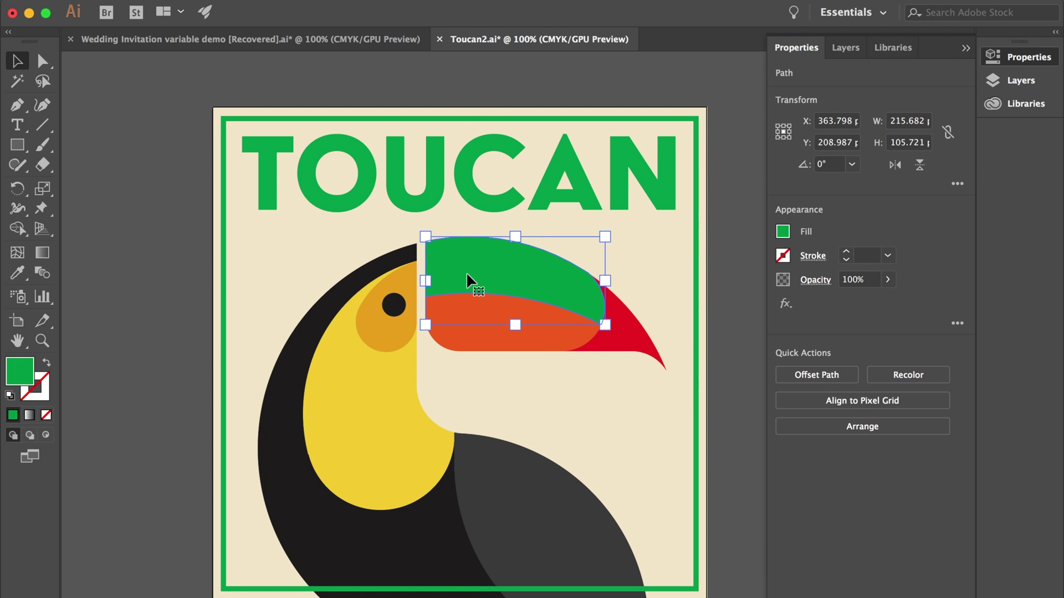
left_click(470, 335)
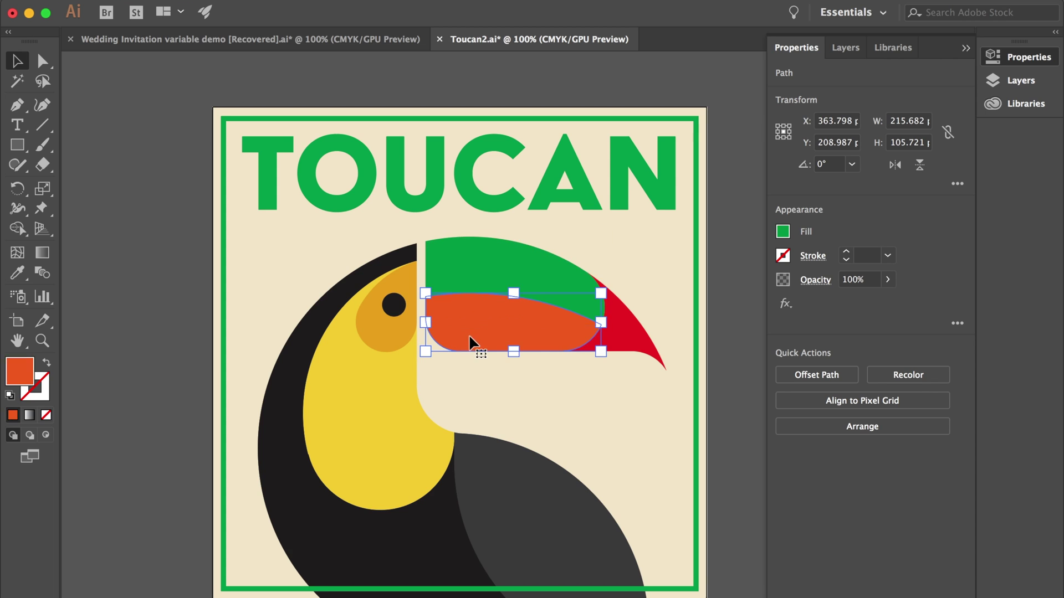
left_click(636, 343)
left_click(388, 404)
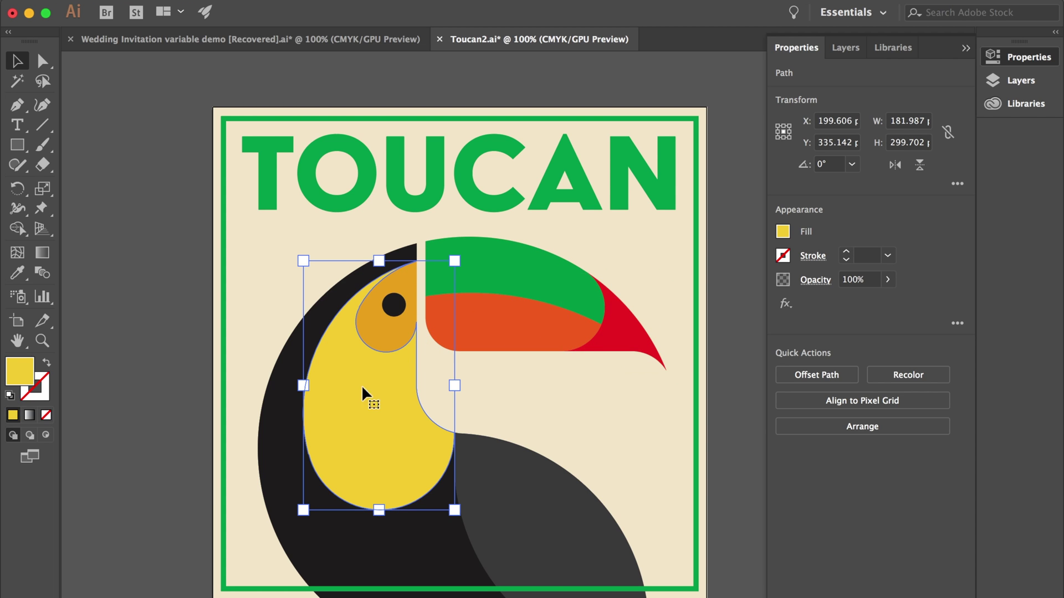
left_click(279, 432)
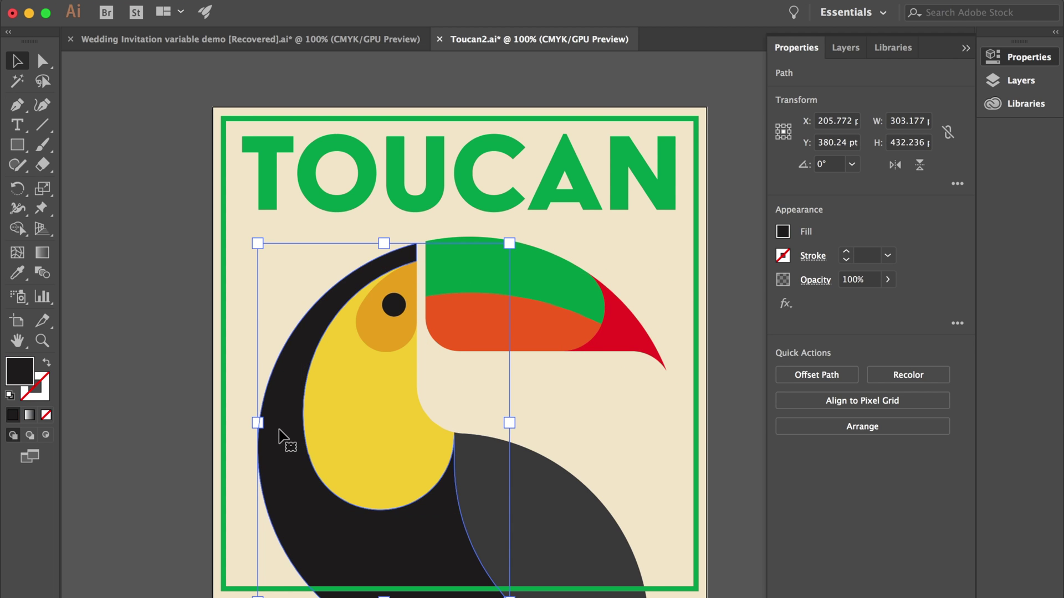
left_click(735, 495)
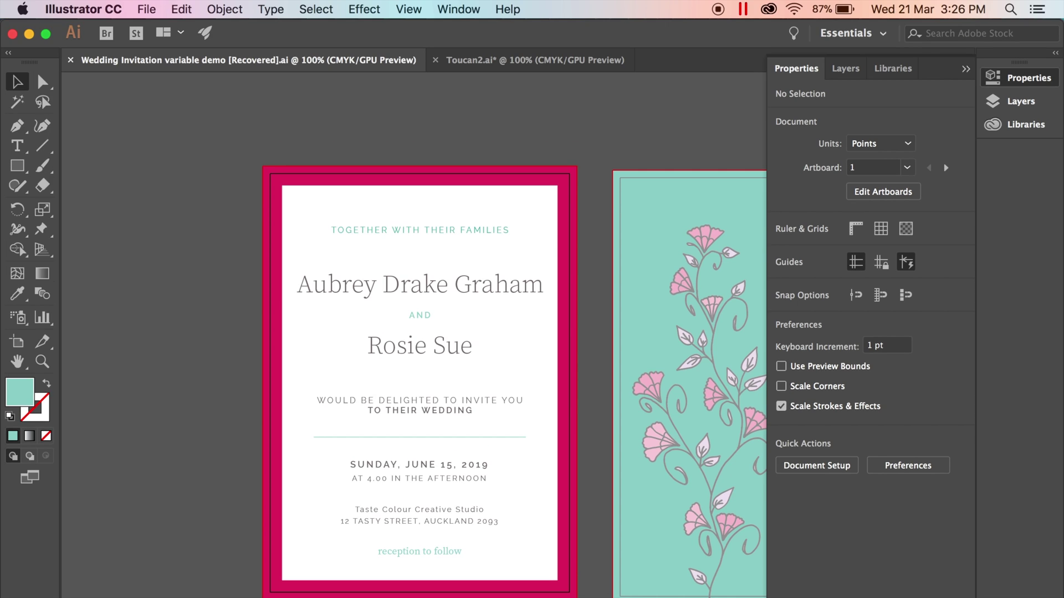
Show the Variables panel via Window, collapse Properties, and place it over the teal artboard
left_click(465, 10)
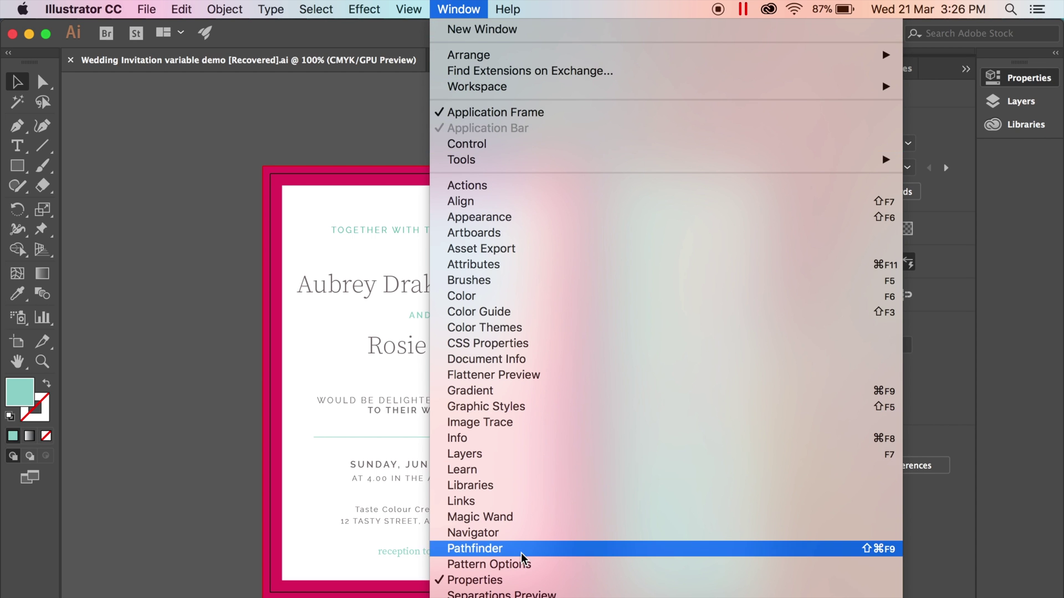
scroll(510, 565, "down", 5)
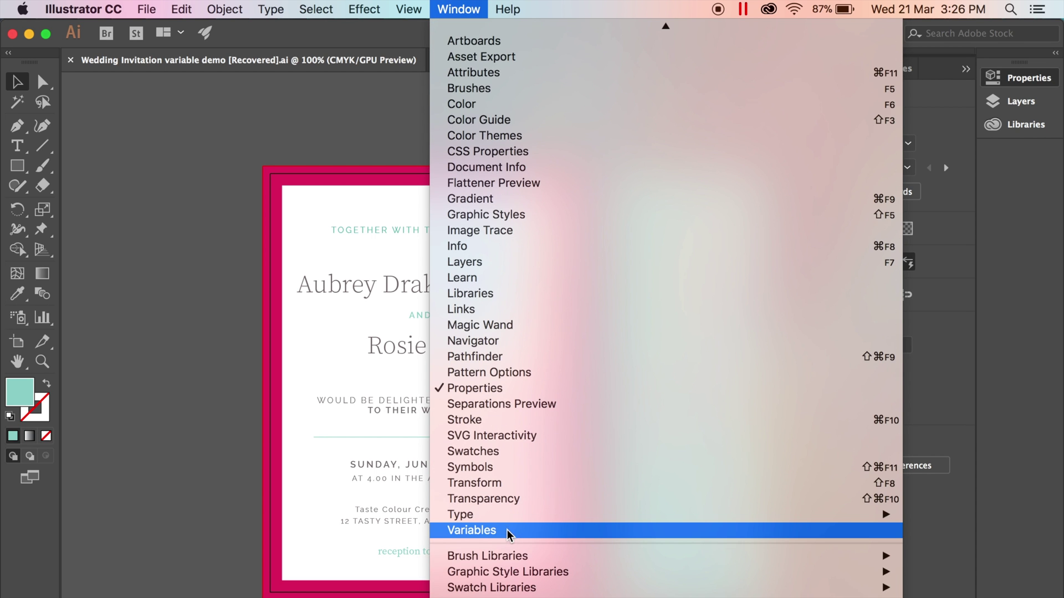
left_click(507, 532)
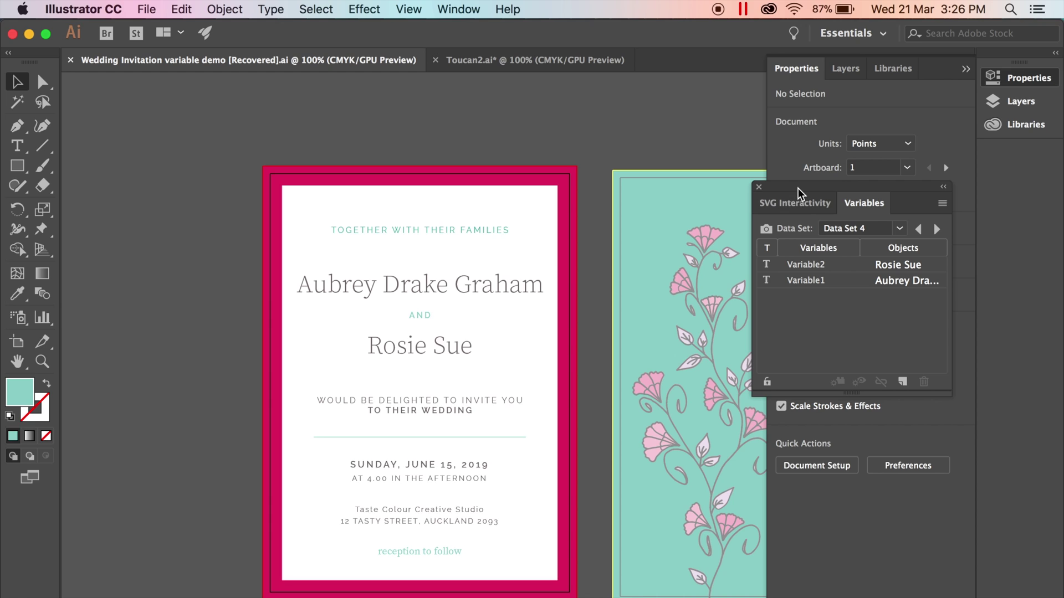
left_click(969, 51)
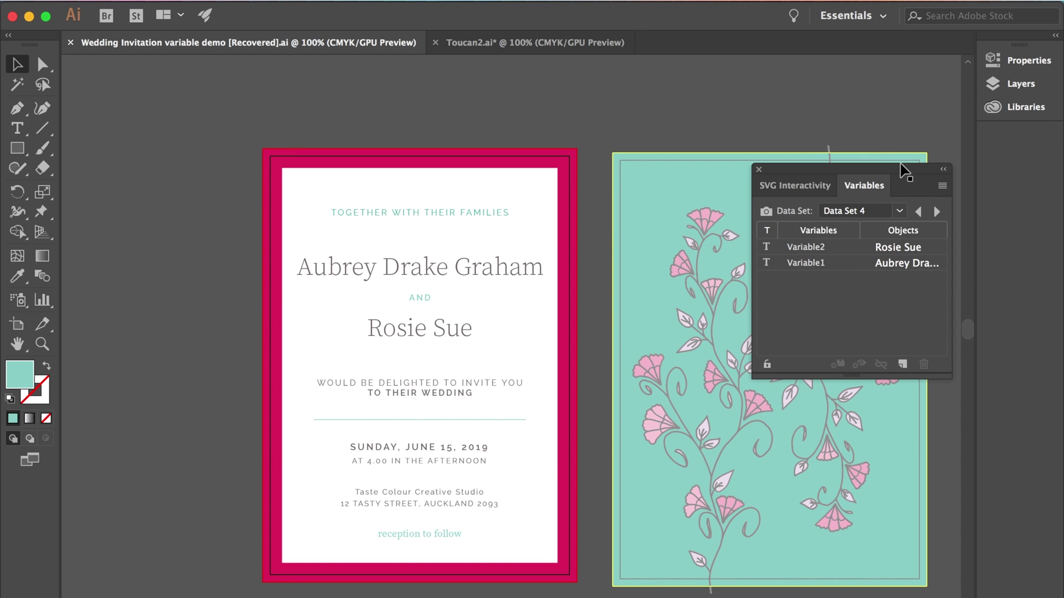
left_click_drag(902, 170, 795, 223)
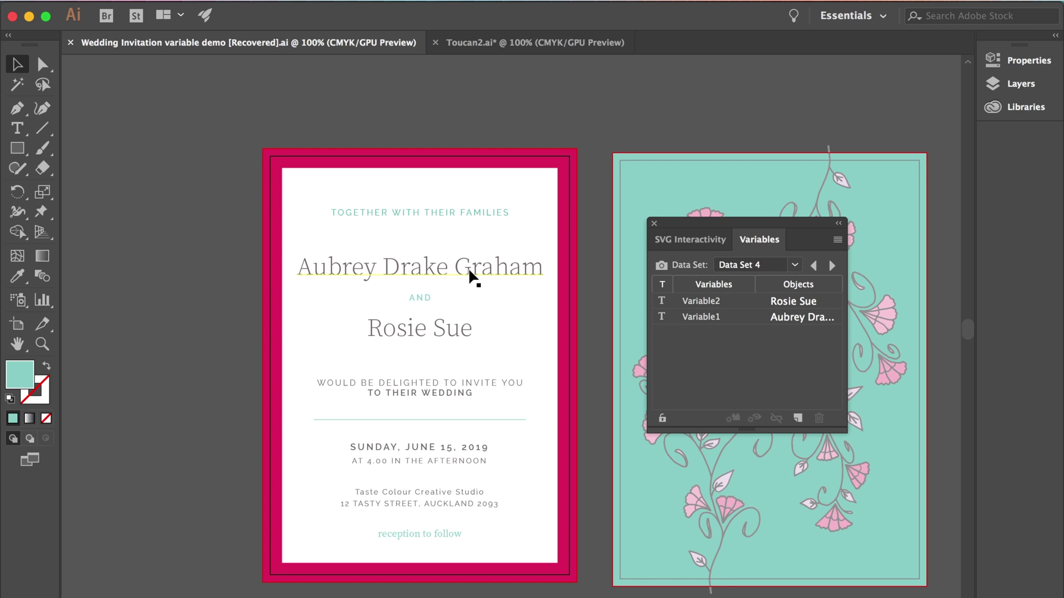
left_click(794, 265)
Cycle through Data Sets 2 to 4 with the Next Data Set arrow, stopping on Data Set 3
left_click(794, 265)
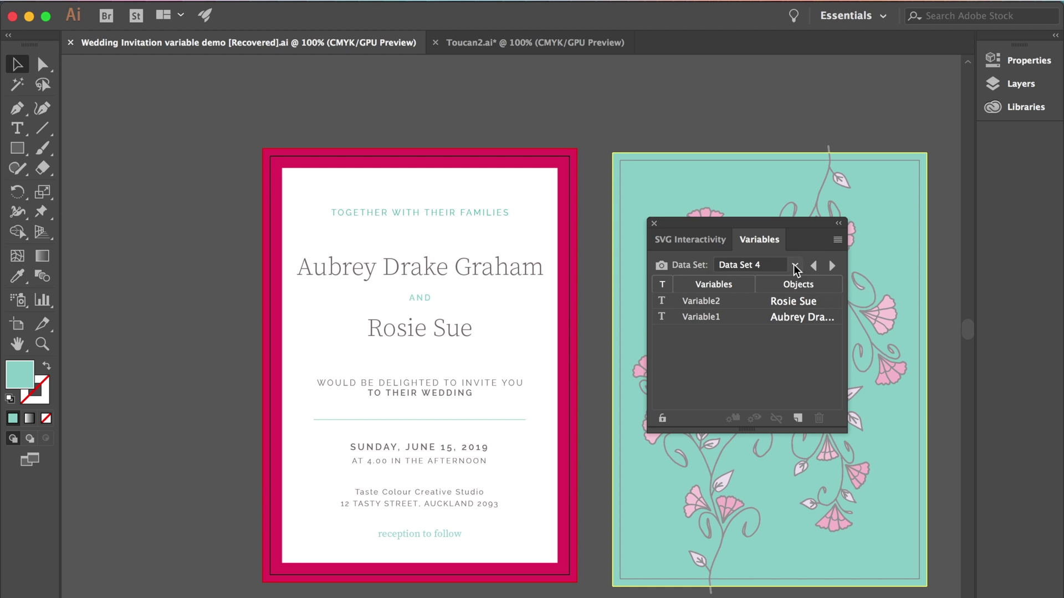
left_click(833, 266)
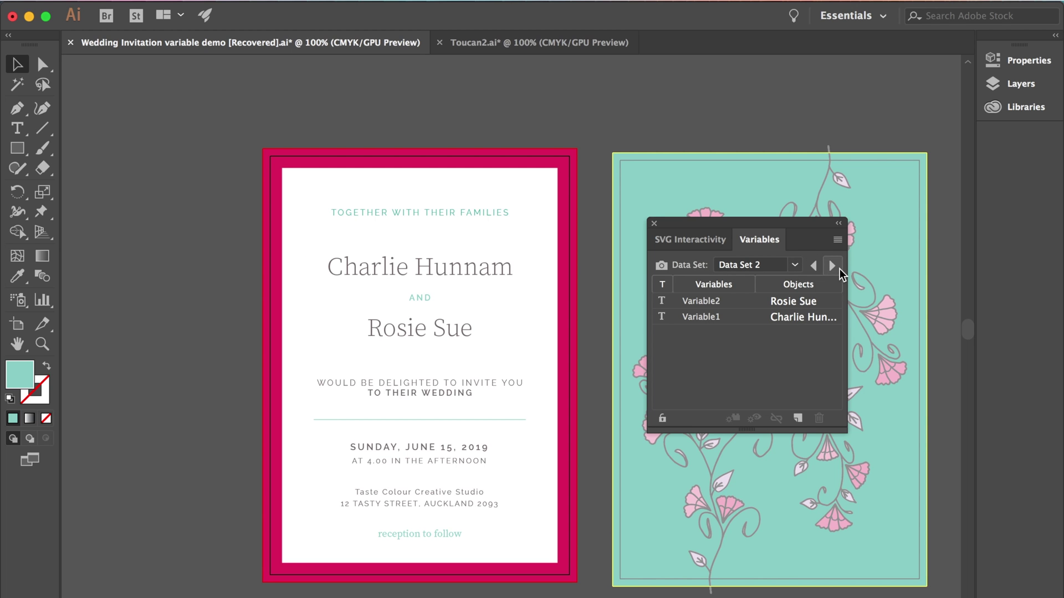
left_click(840, 268)
left_click(839, 268)
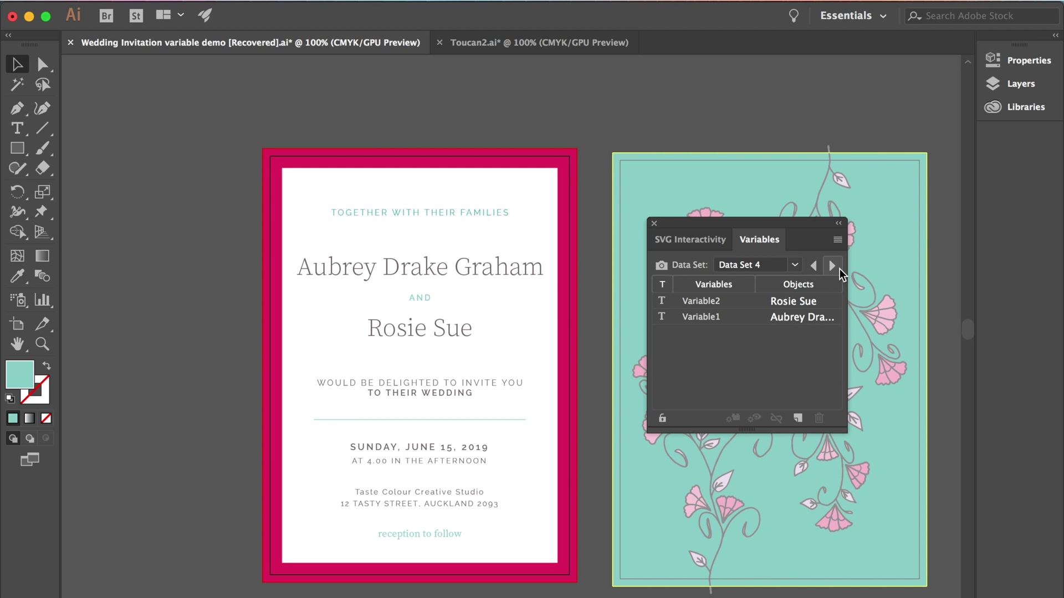
left_click(840, 268)
left_click(839, 269)
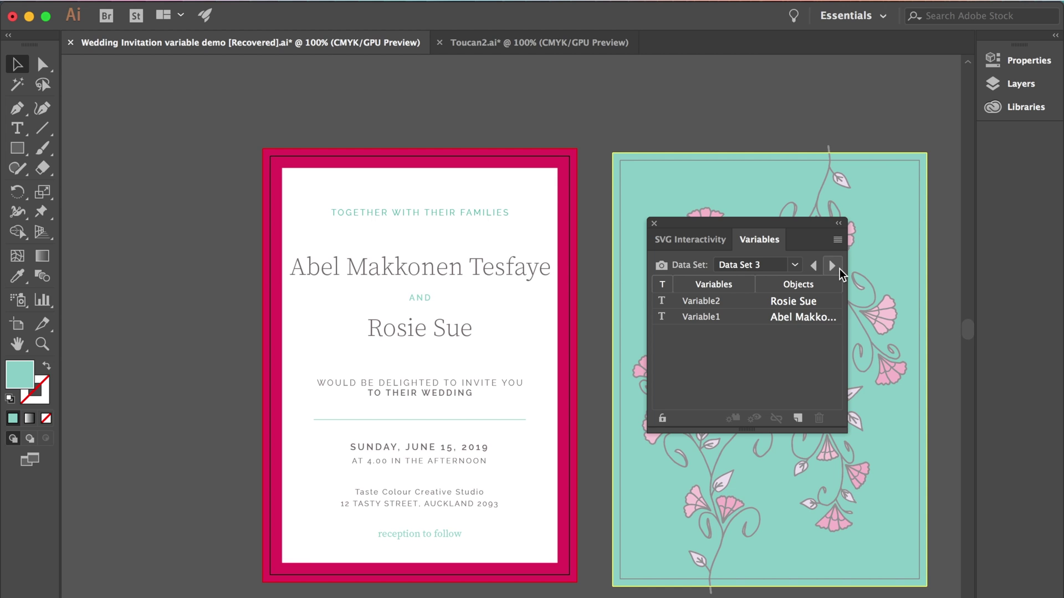
left_click(840, 268)
left_click(840, 268)
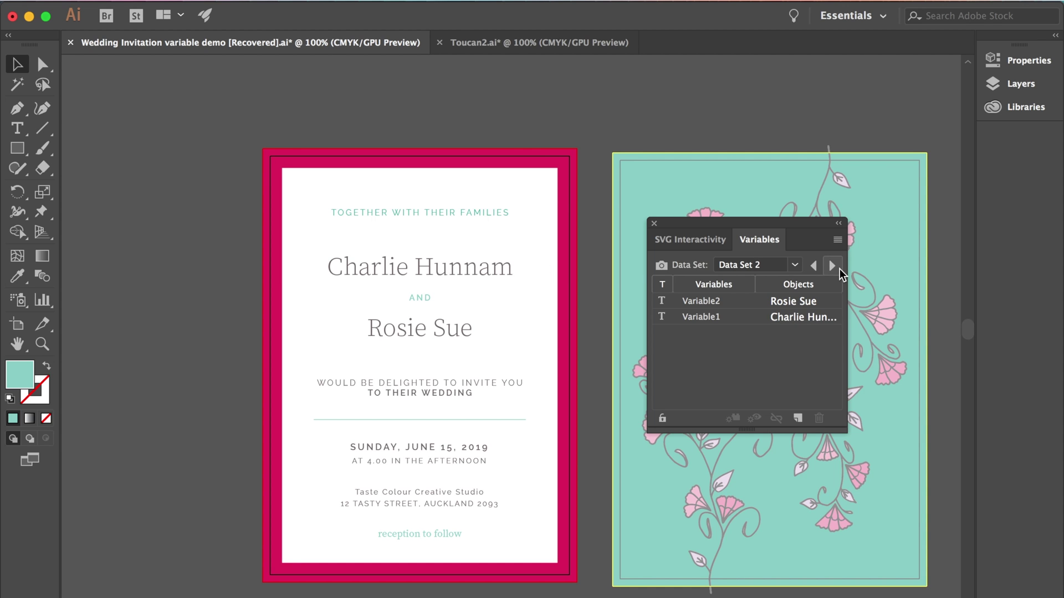
left_click(840, 268)
left_click(839, 269)
left_click(840, 268)
left_click(839, 268)
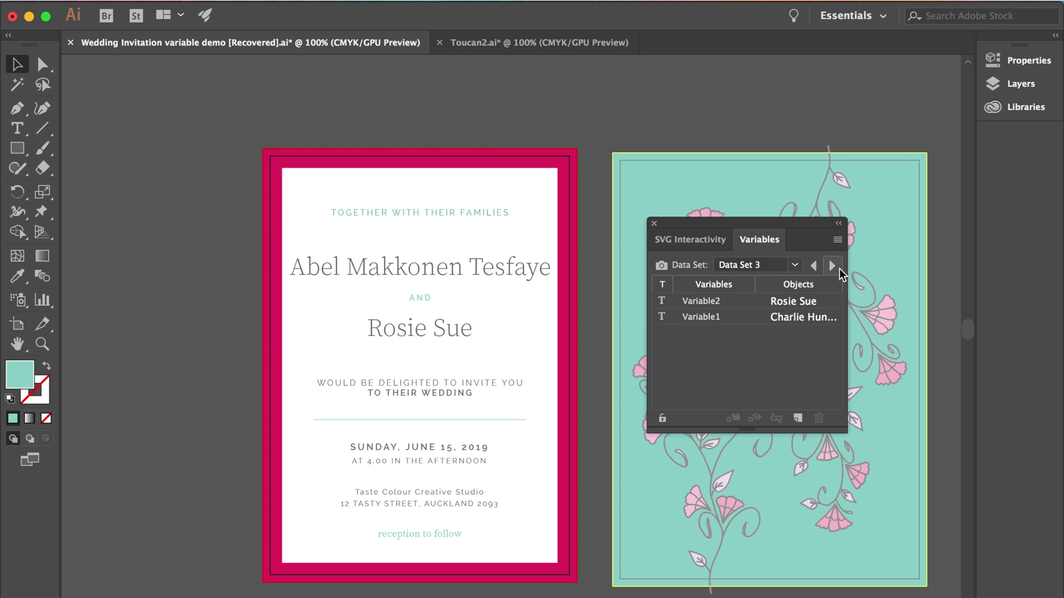
left_click(837, 240)
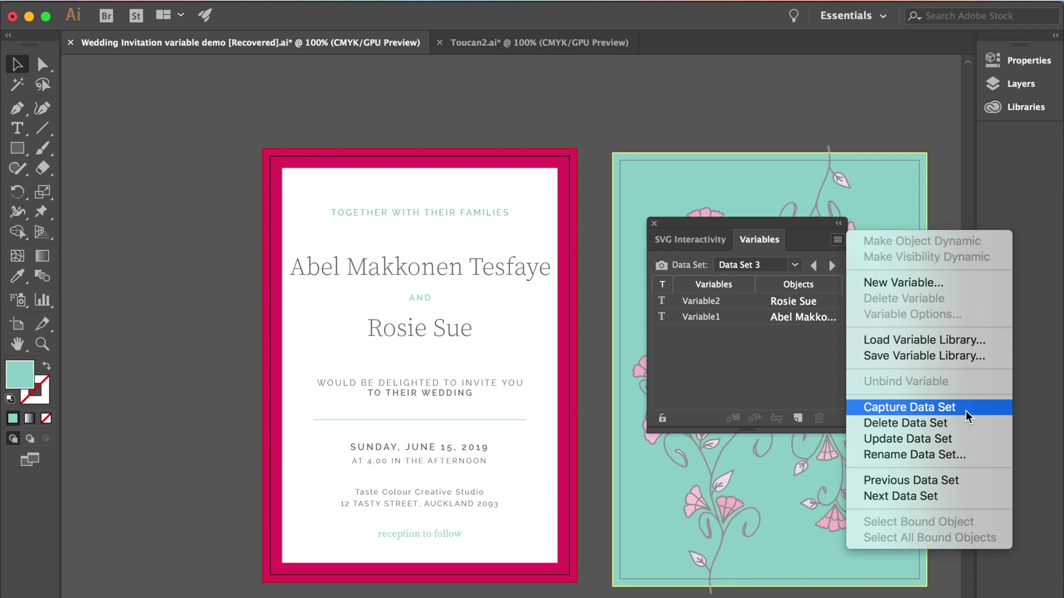
Load data merge.csv as the variable library, overwriting the existing variables and data sets
left_click(990, 347)
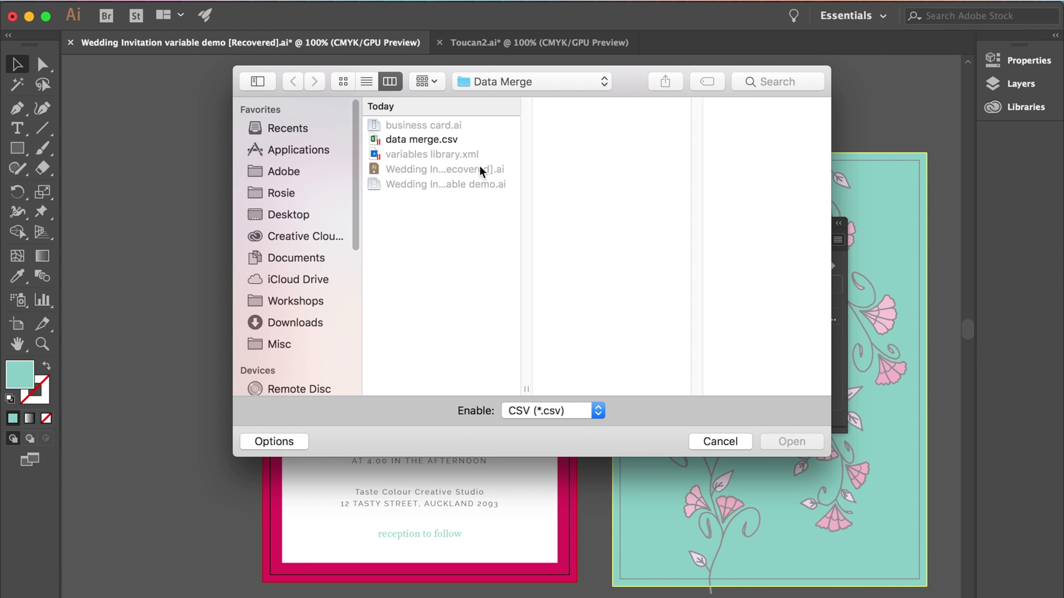
left_click(593, 412)
left_click(567, 416)
left_click(450, 140)
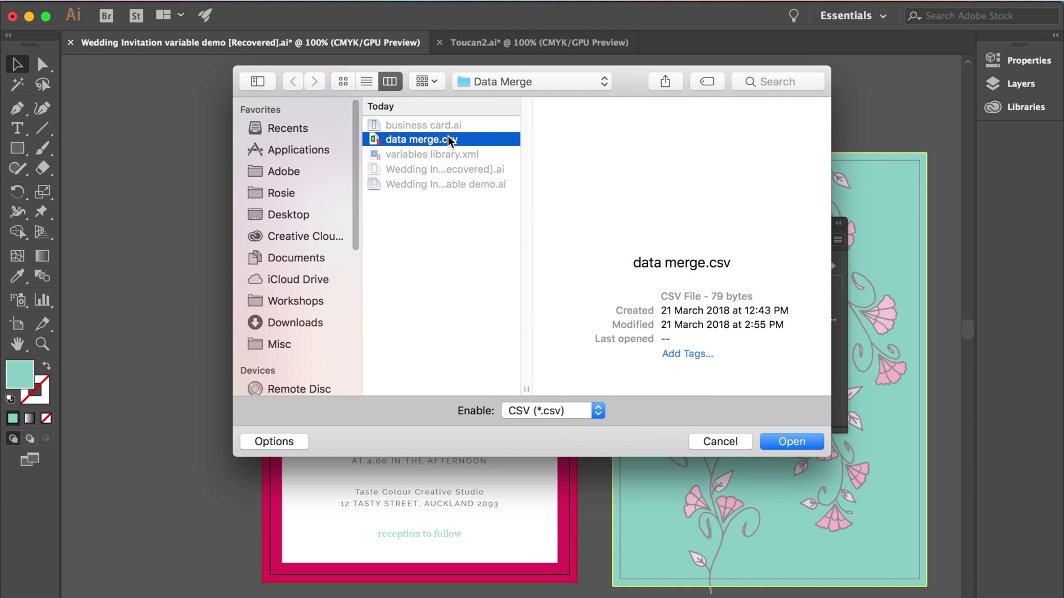
left_click(813, 444)
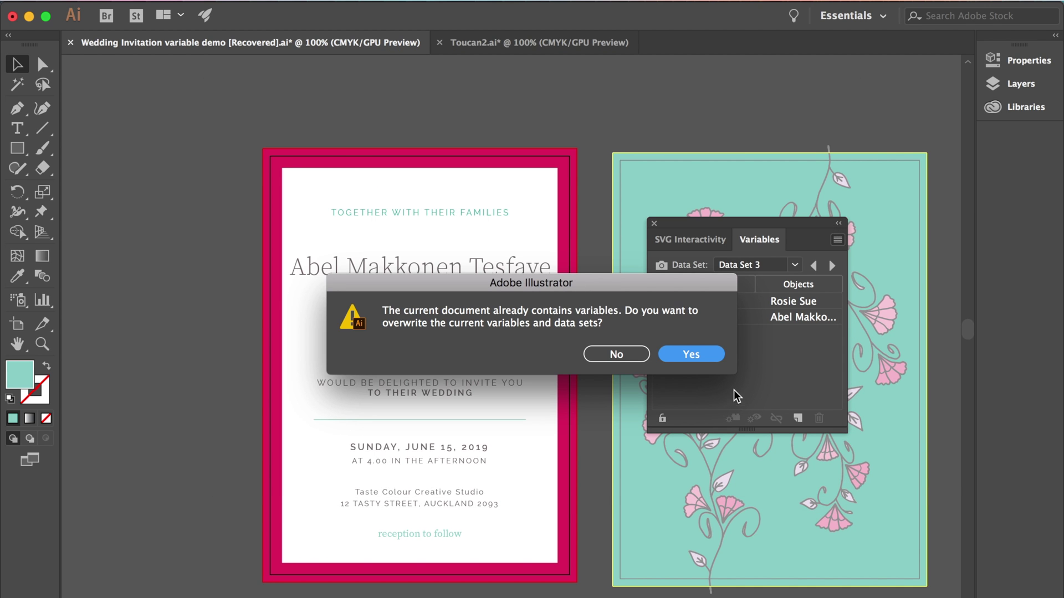
left_click(691, 355)
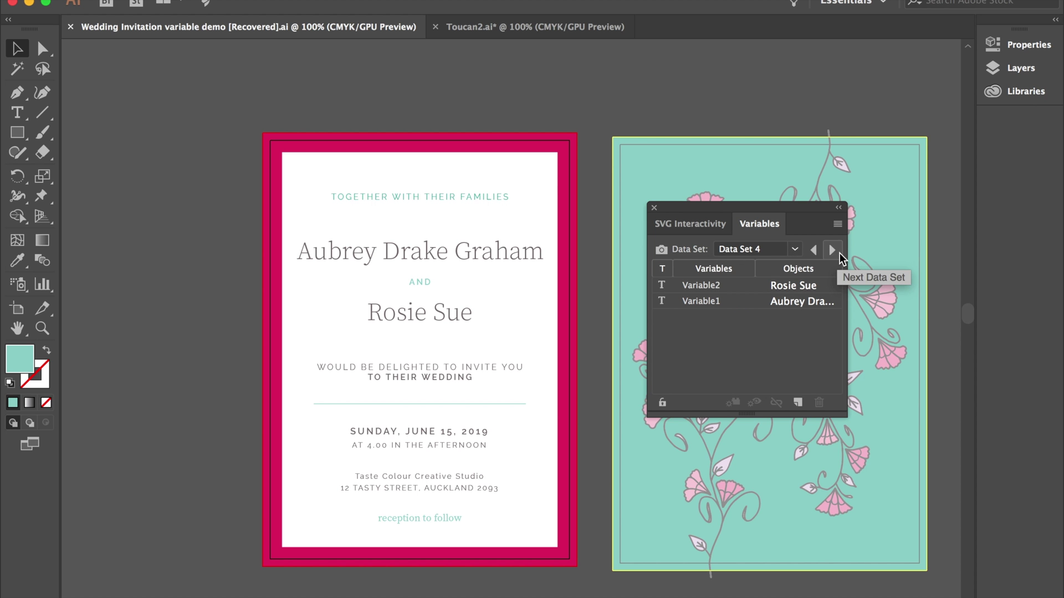
Step through the loaded Data Sets 2 to 4 repeatedly, ending on Data Set 3
left_click(840, 252)
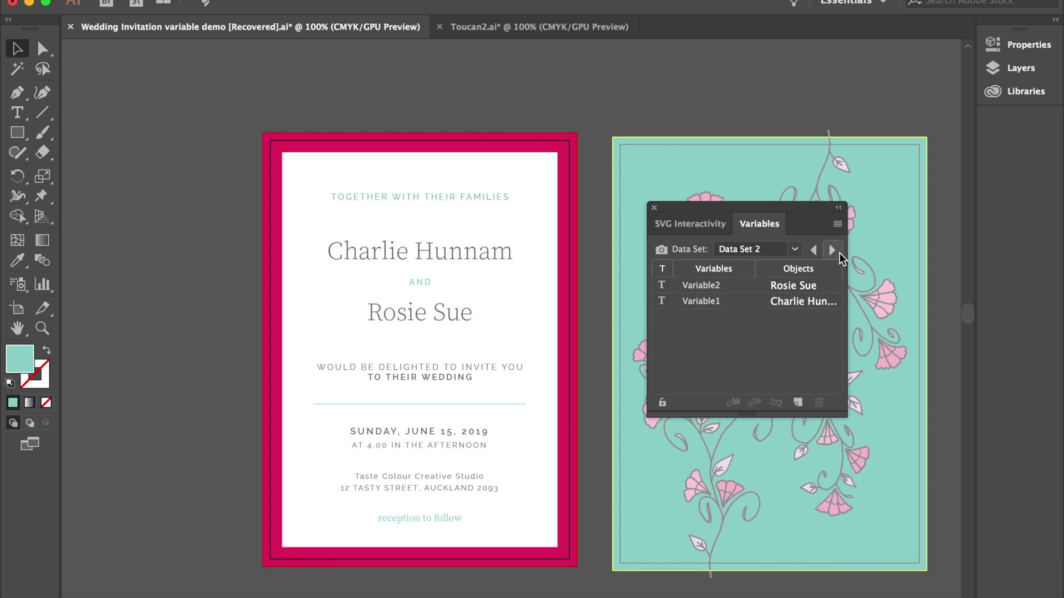
left_click(840, 253)
left_click(839, 252)
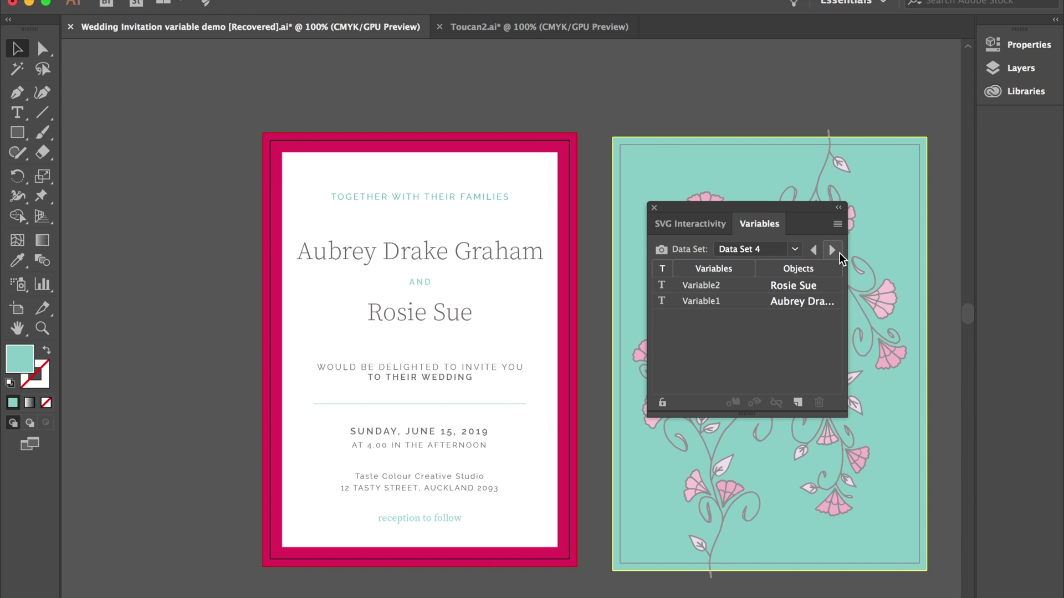
left_click(839, 253)
left_click(833, 250)
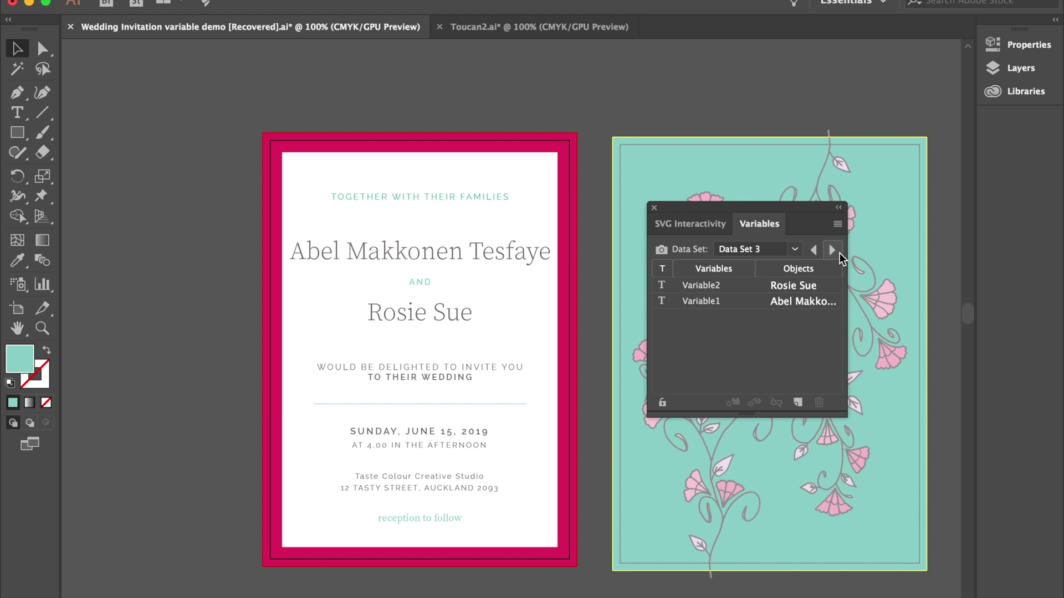
left_click(832, 249)
left_click(839, 252)
left_click(840, 253)
left_click(839, 253)
left_click(840, 253)
left_click(840, 253)
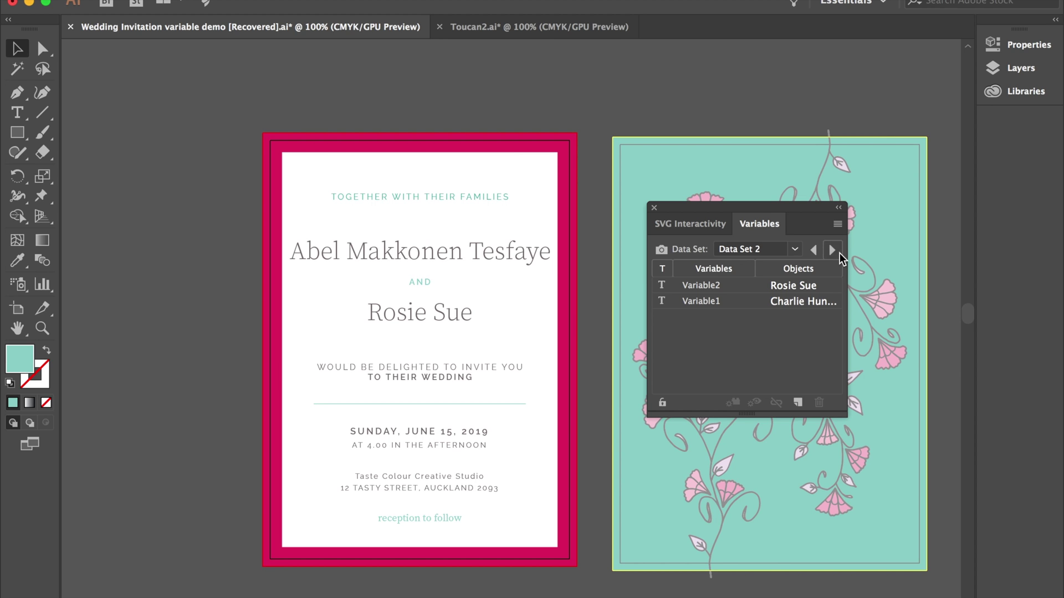